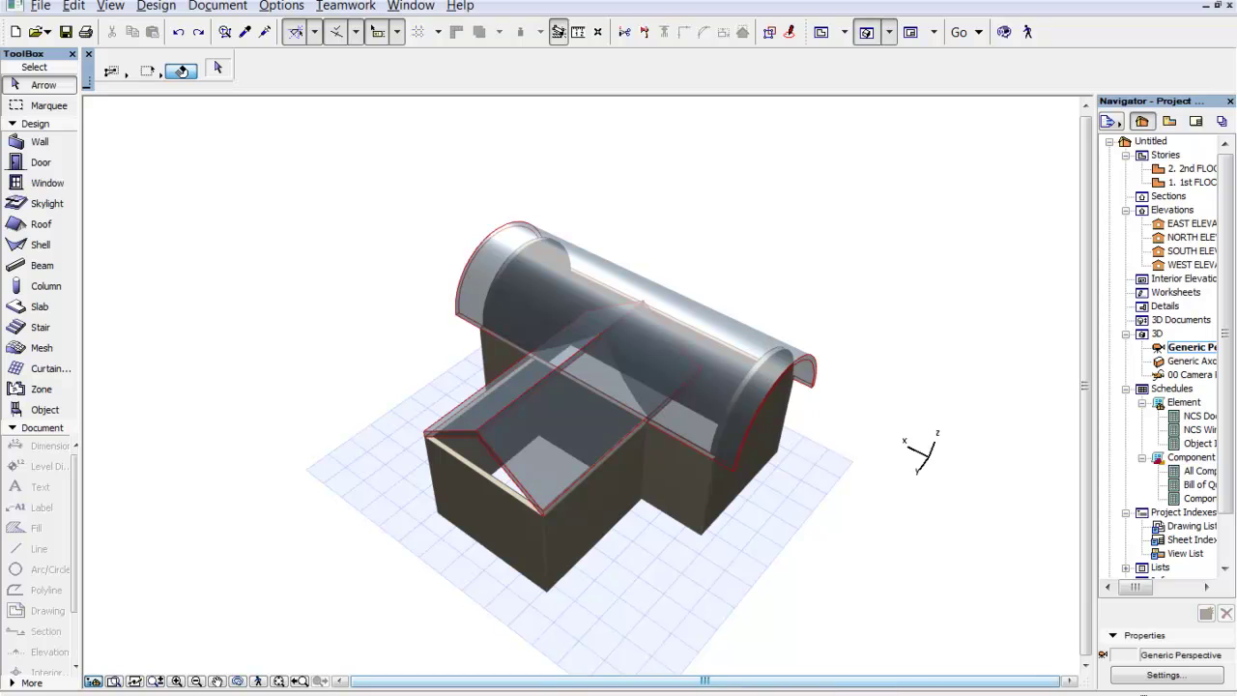
Step: Orbit the 3D view so the gable roof faces you, with the barrel shell behind it
click(238, 684)
drag(326, 486, 791, 409)
drag(746, 457, 747, 457)
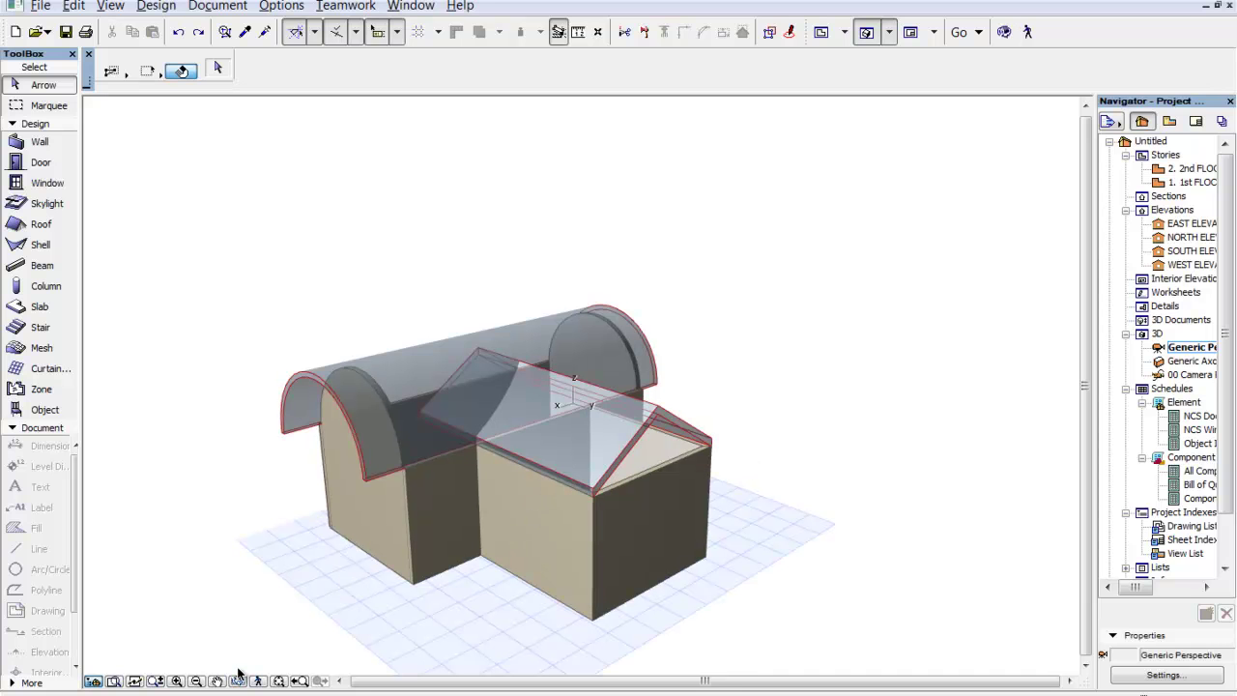
Step: Zoom to the gable roof and offset the front roof plane's eave about 3'-5" past the wall
click(176, 681)
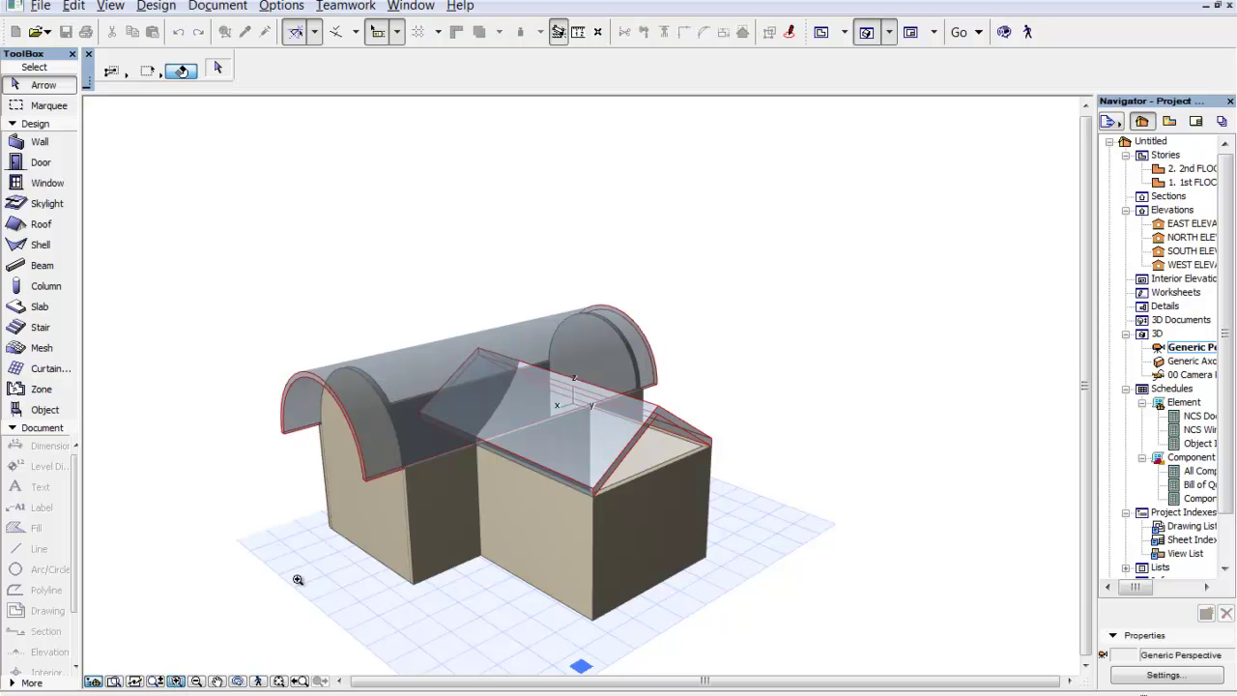
click(374, 598)
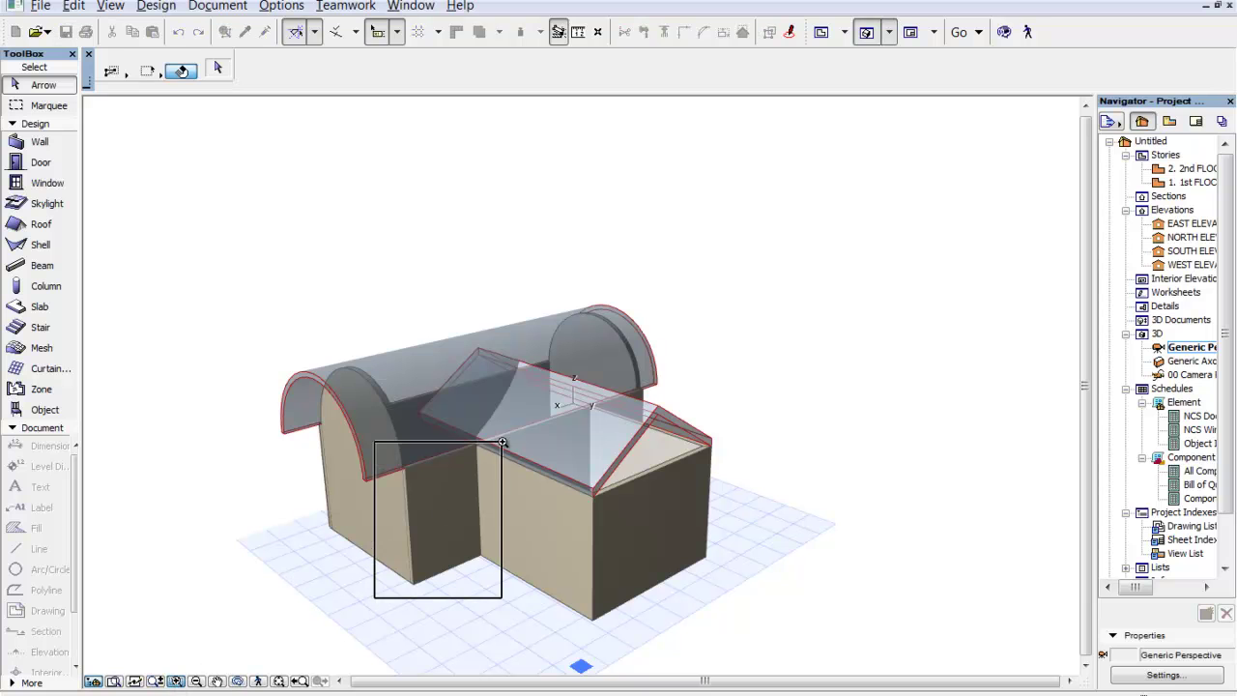
click(643, 370)
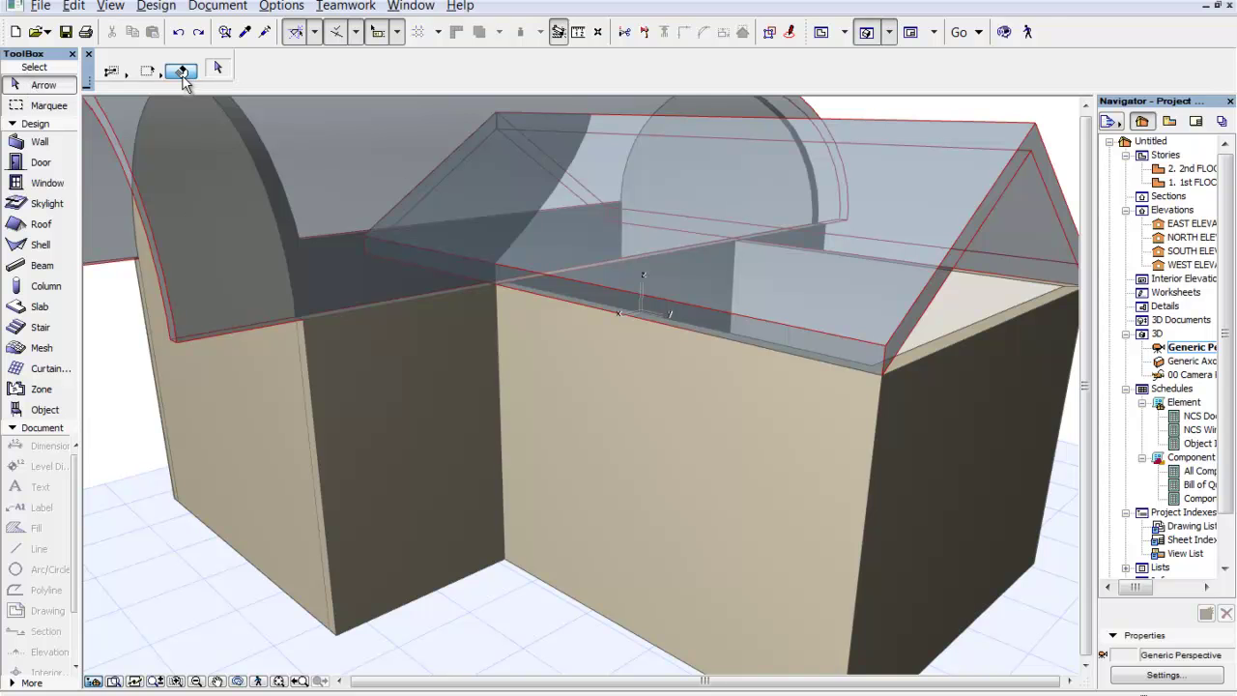
click(769, 256)
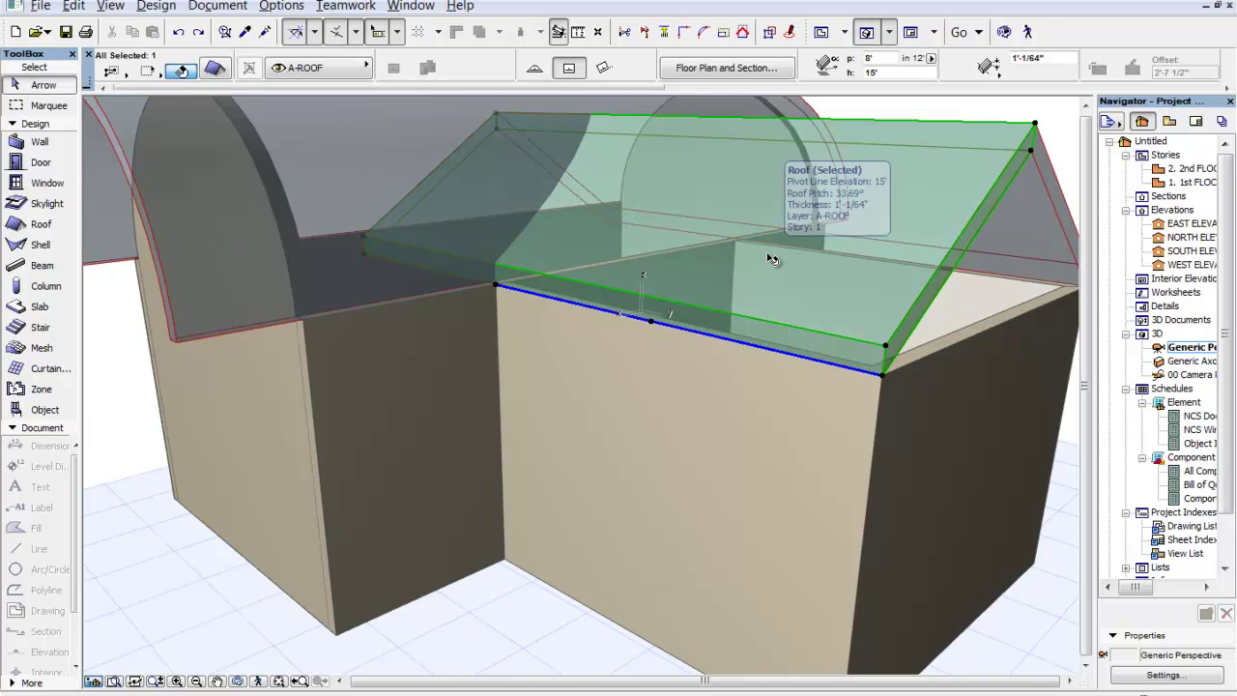
click(890, 350)
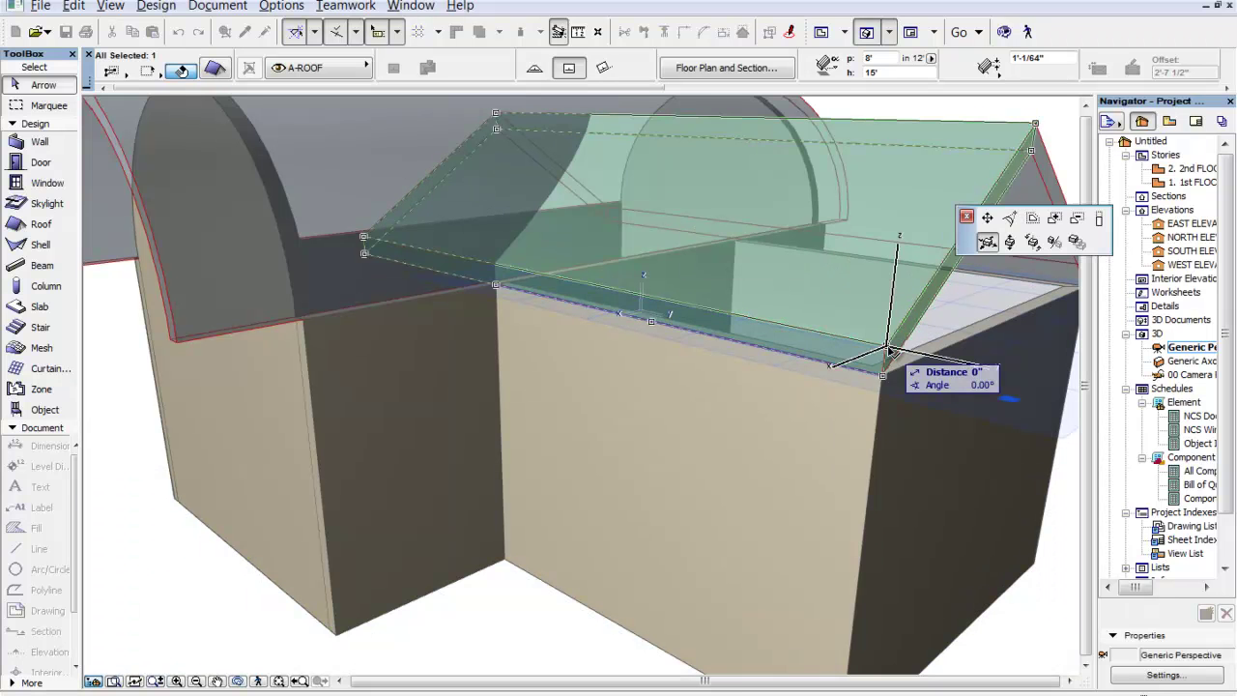
click(885, 348)
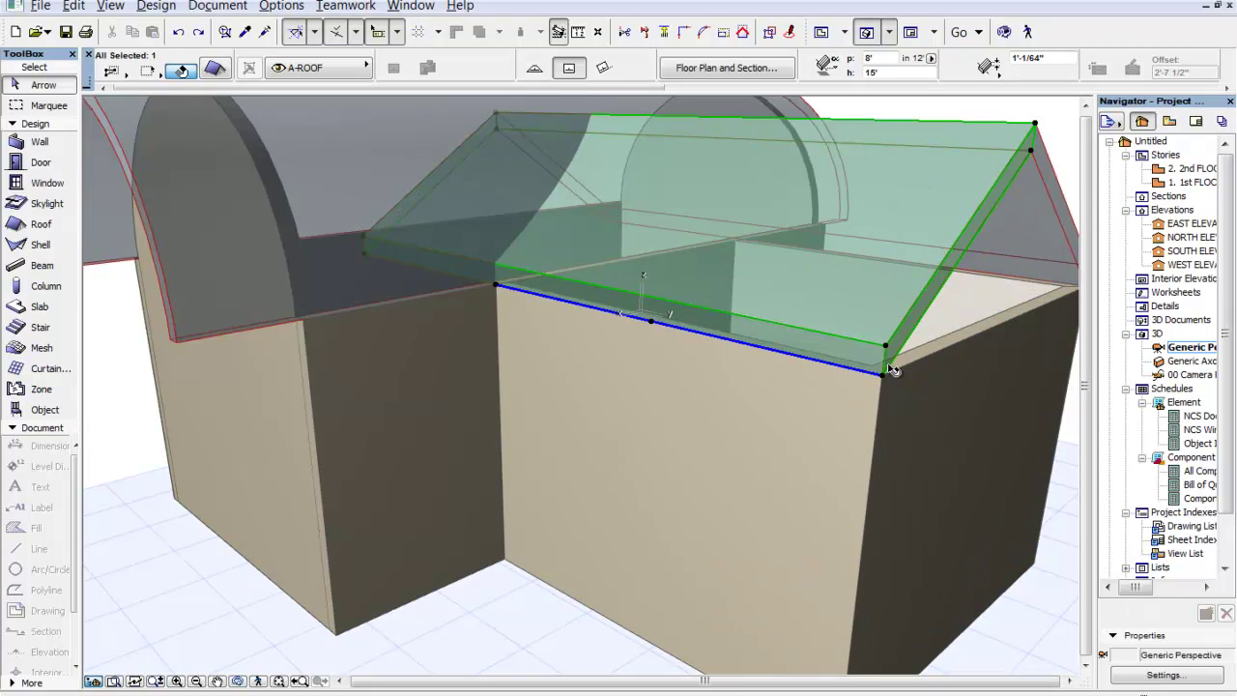
click(778, 328)
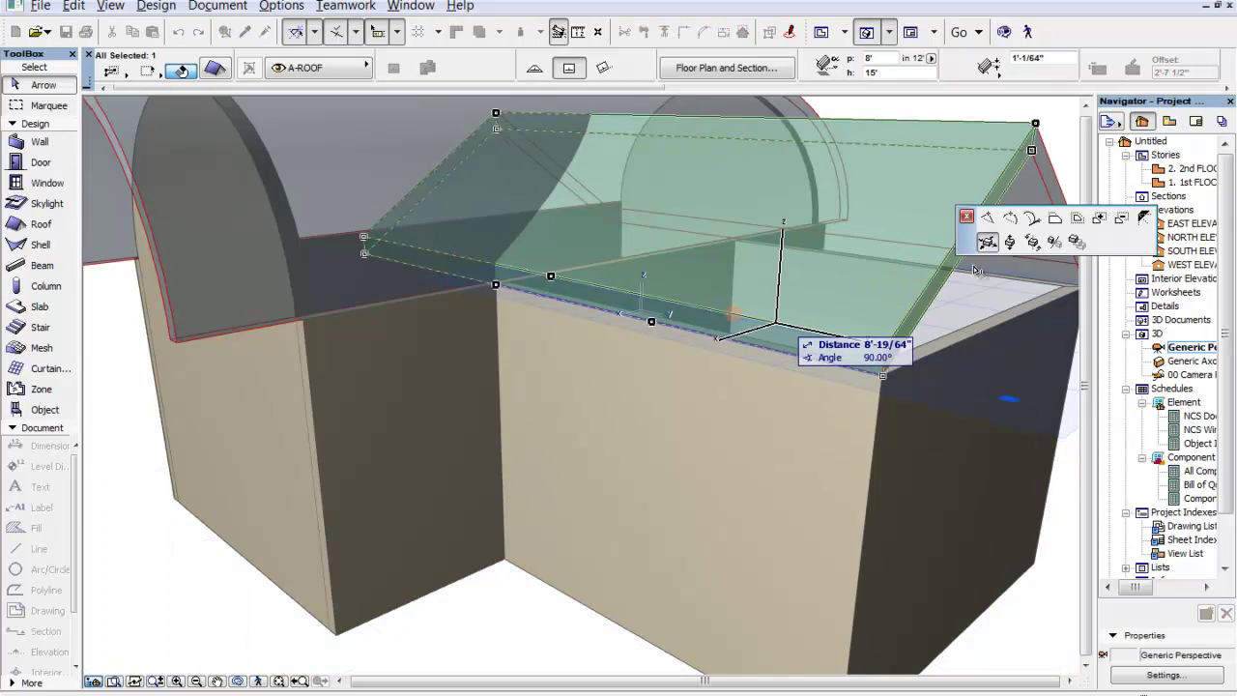
click(1056, 220)
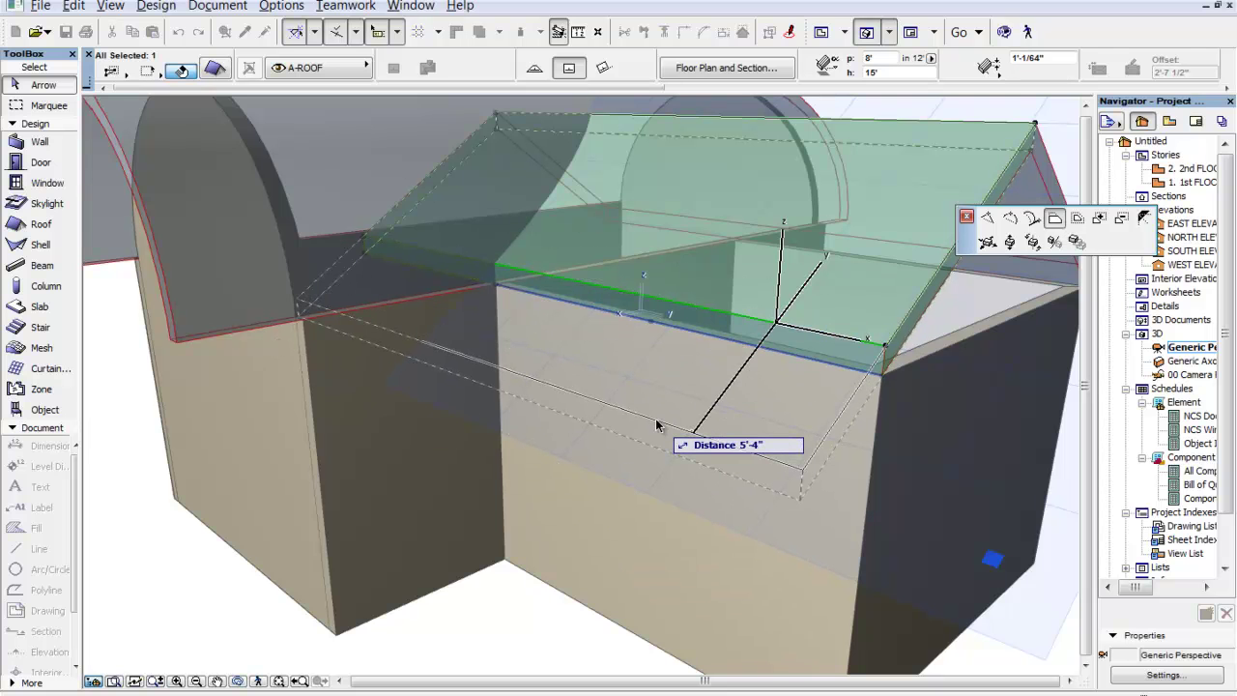
click(702, 389)
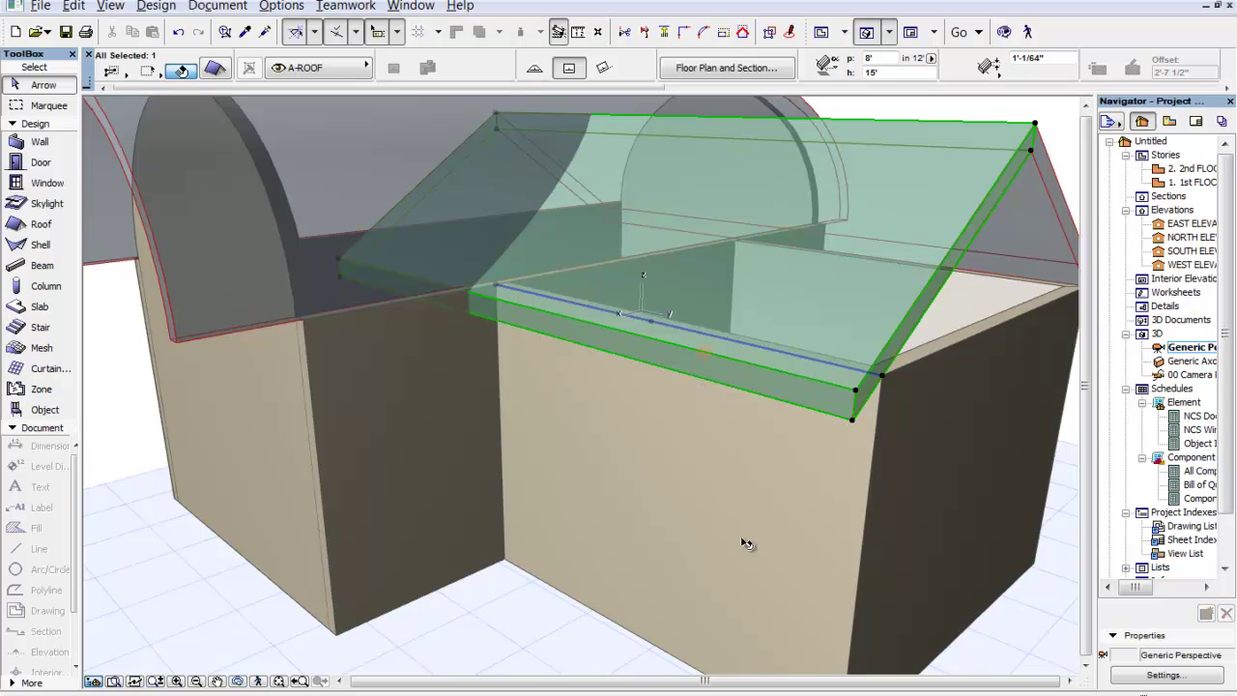
Step: Orbit to the opposite roof plane and offset its eave edge outward by typing 2
click(238, 681)
drag(897, 519, 377, 510)
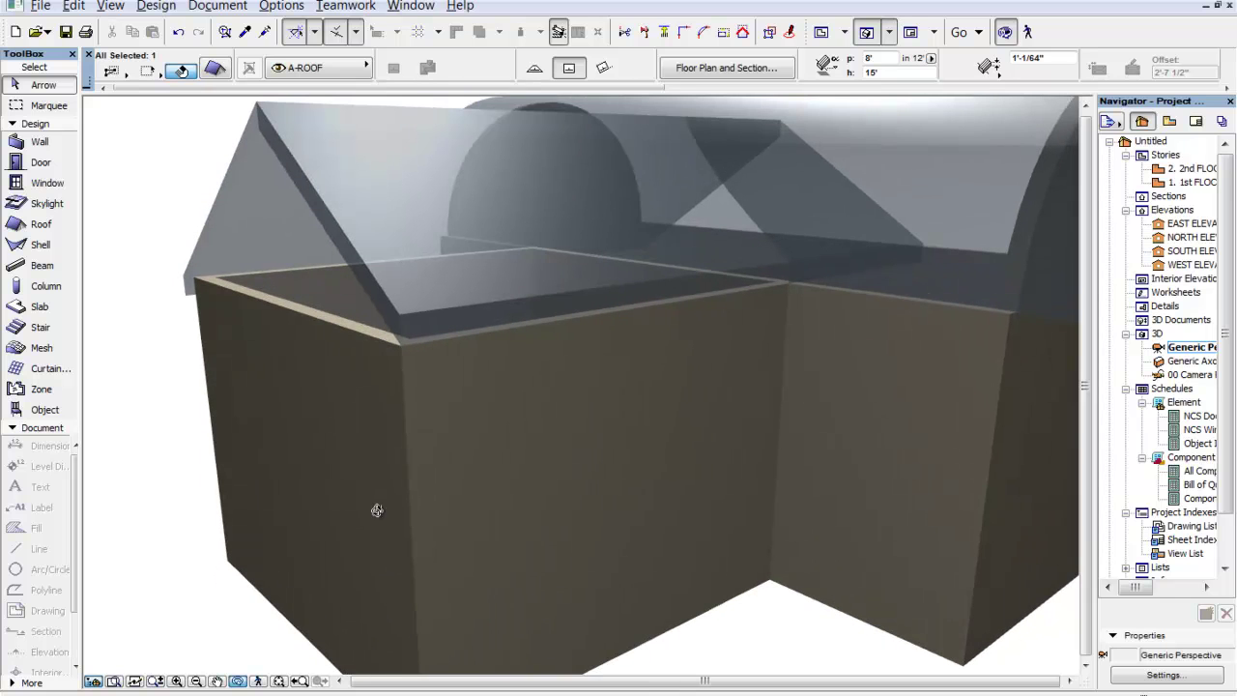
key(Escape)
click(489, 259)
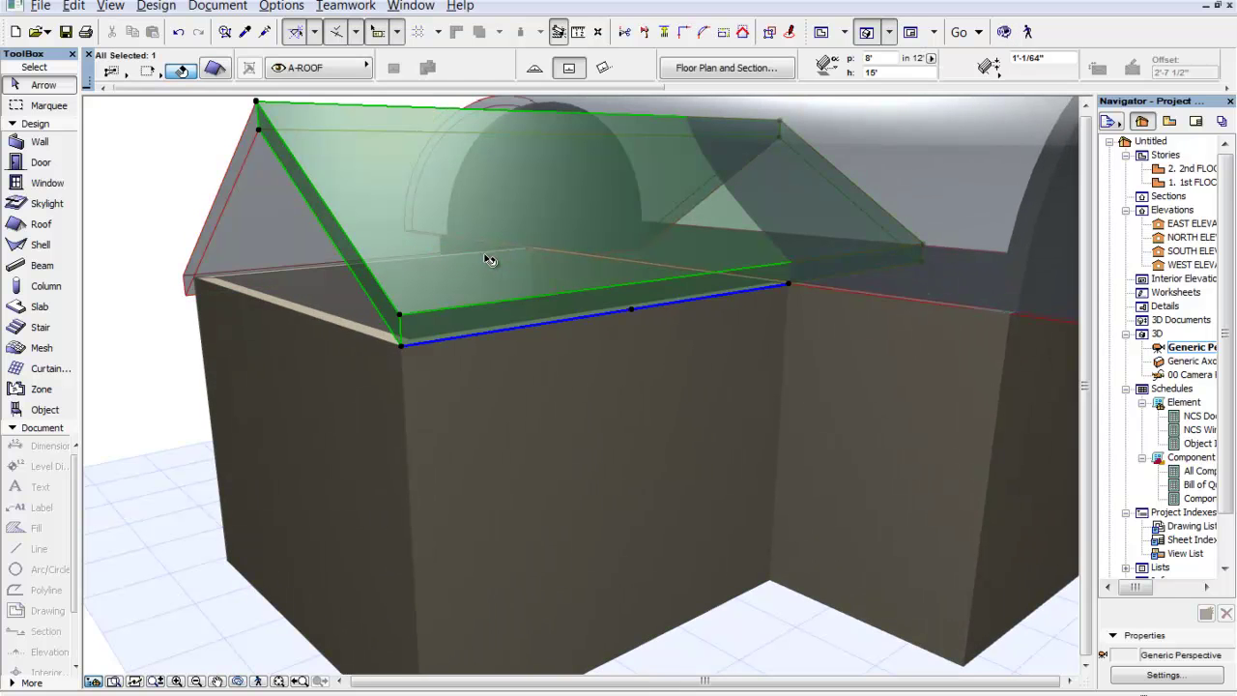
click(539, 301)
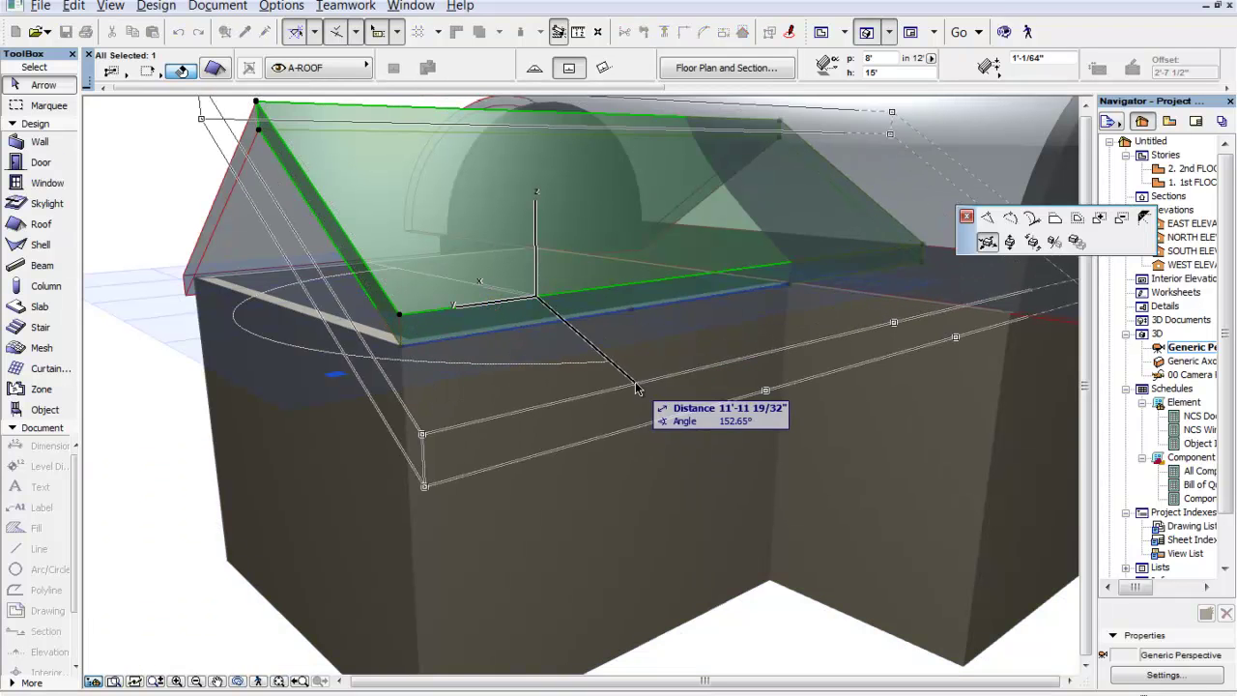
click(1054, 217)
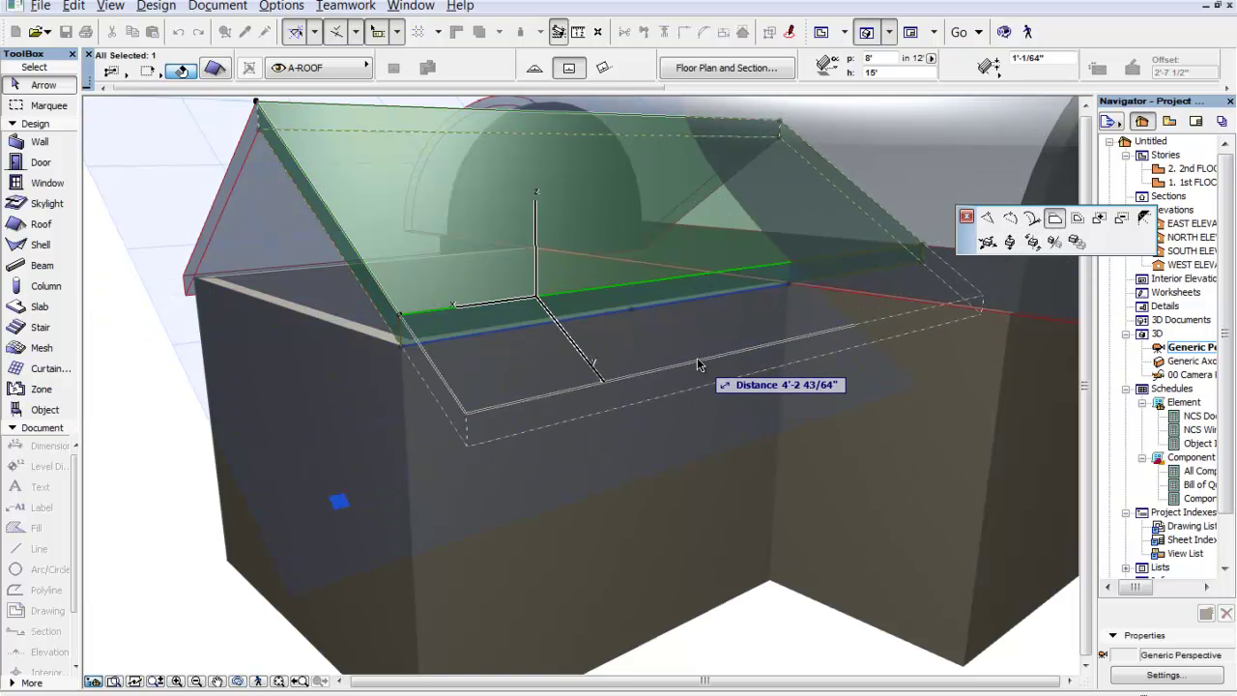
text(2)
key(Return)
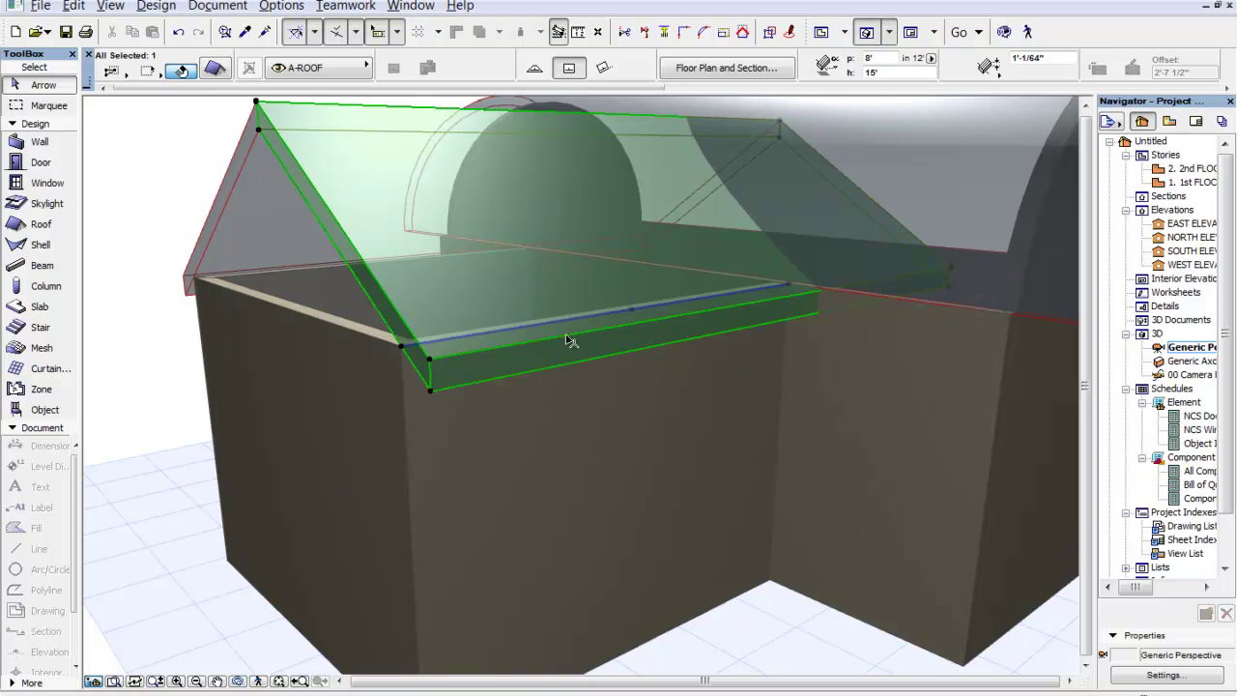
Step: Offset the same plane's gable-end edge outward about 4'-2" past the side wall
click(364, 263)
click(442, 367)
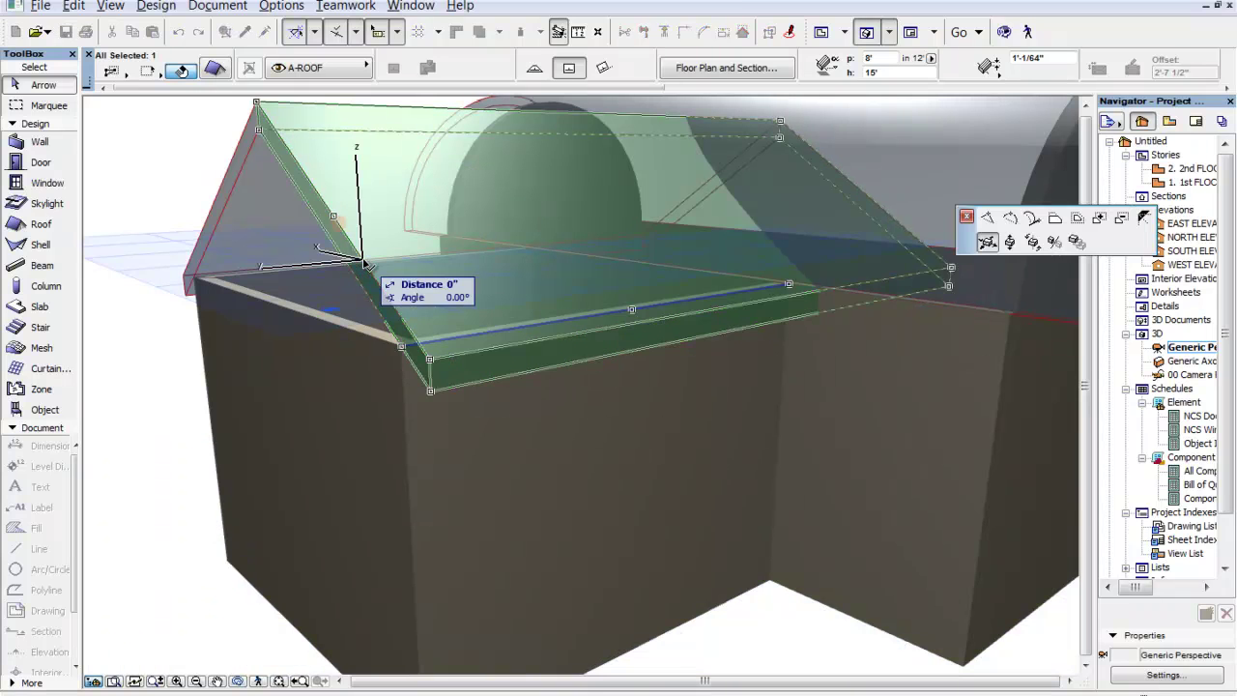
click(1055, 218)
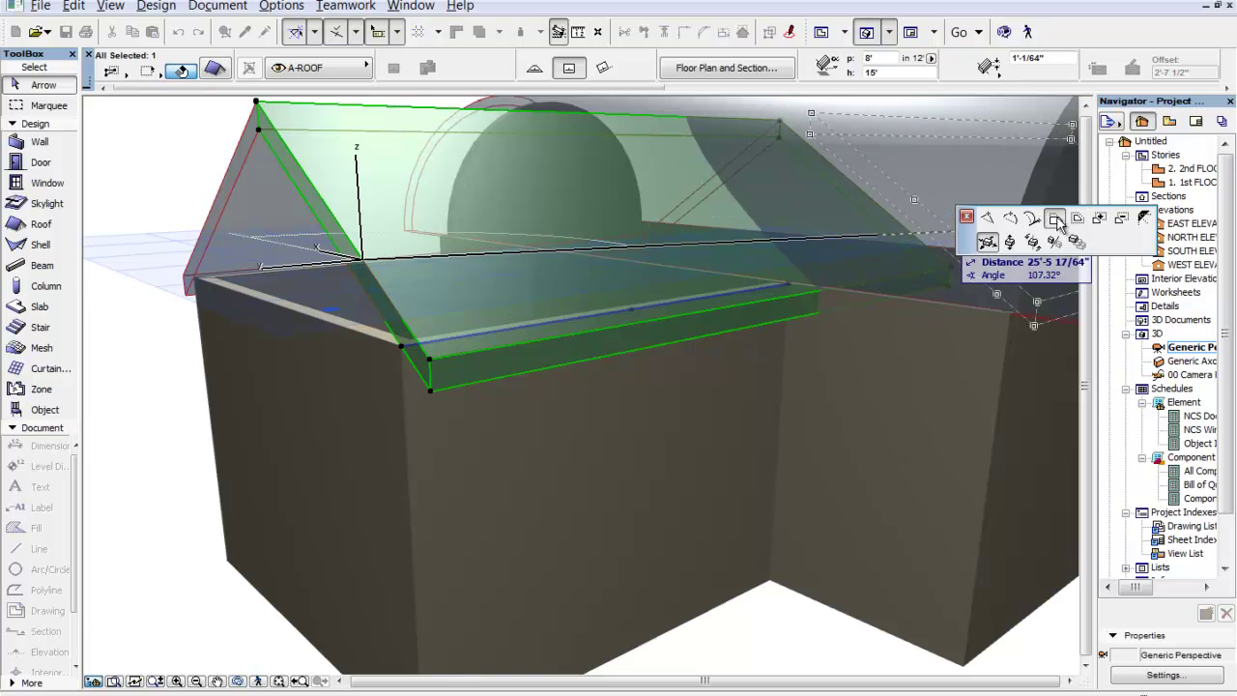
click(255, 311)
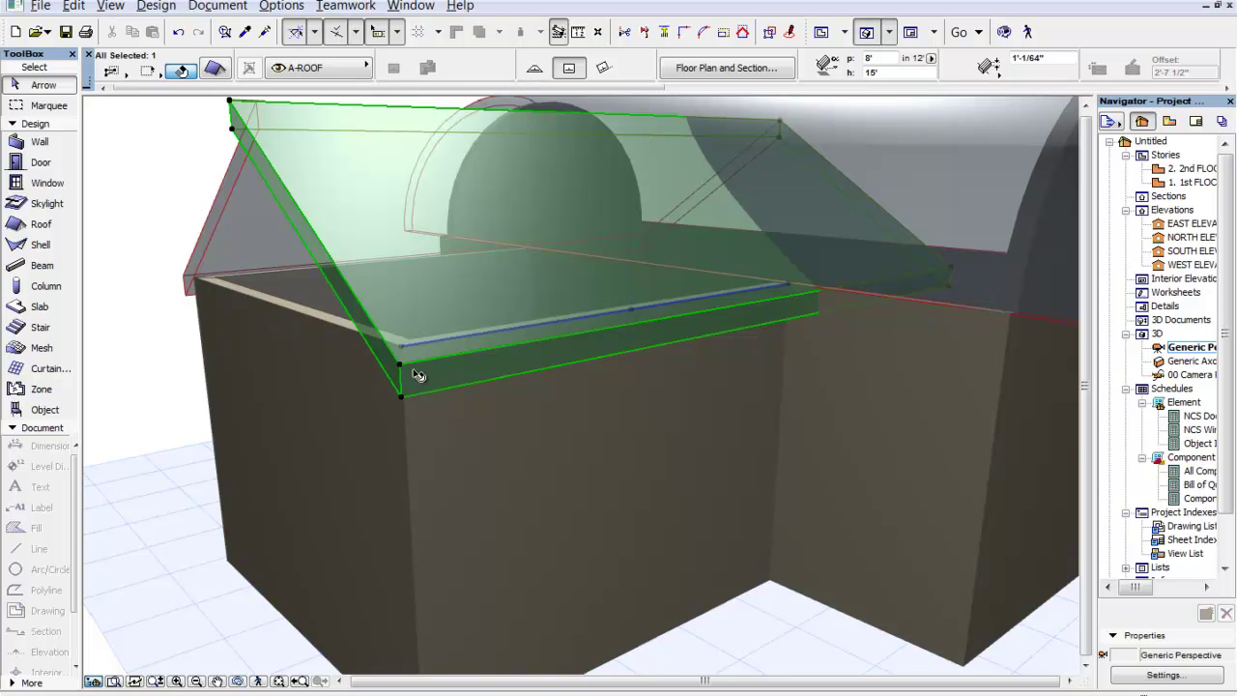
Step: Offset the other slanted roof plane's end edge past the side wall, then view the house from the front
click(235, 682)
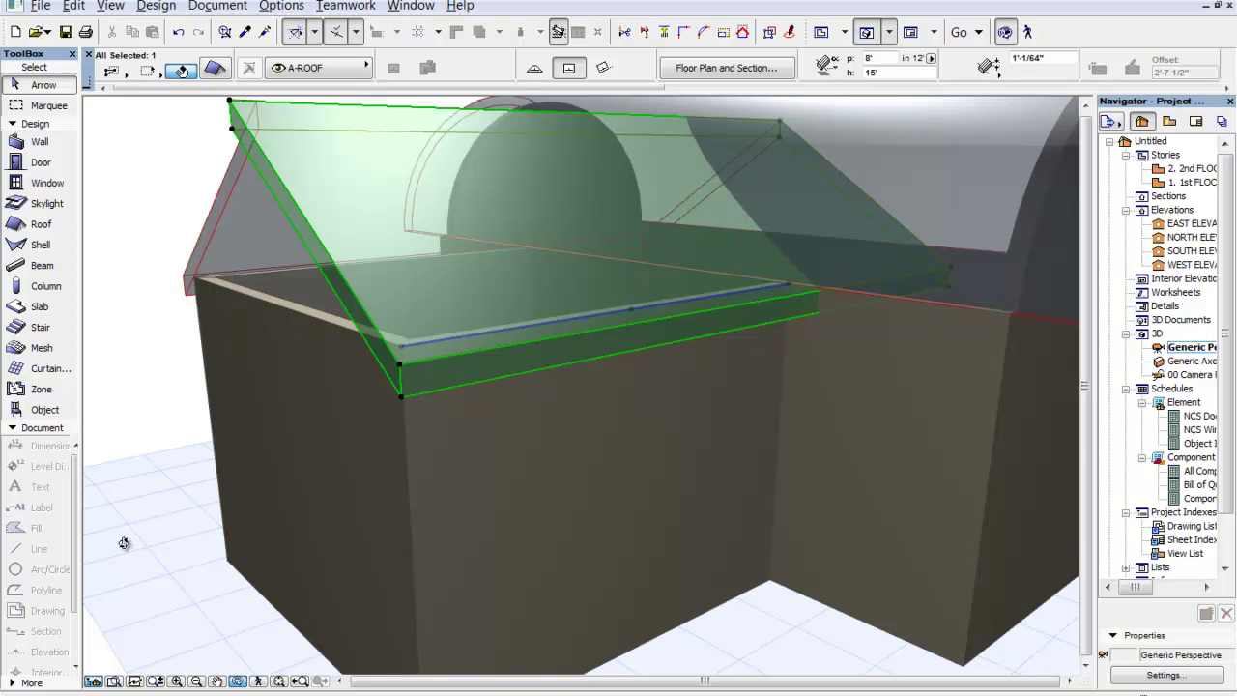
drag(118, 541, 467, 549)
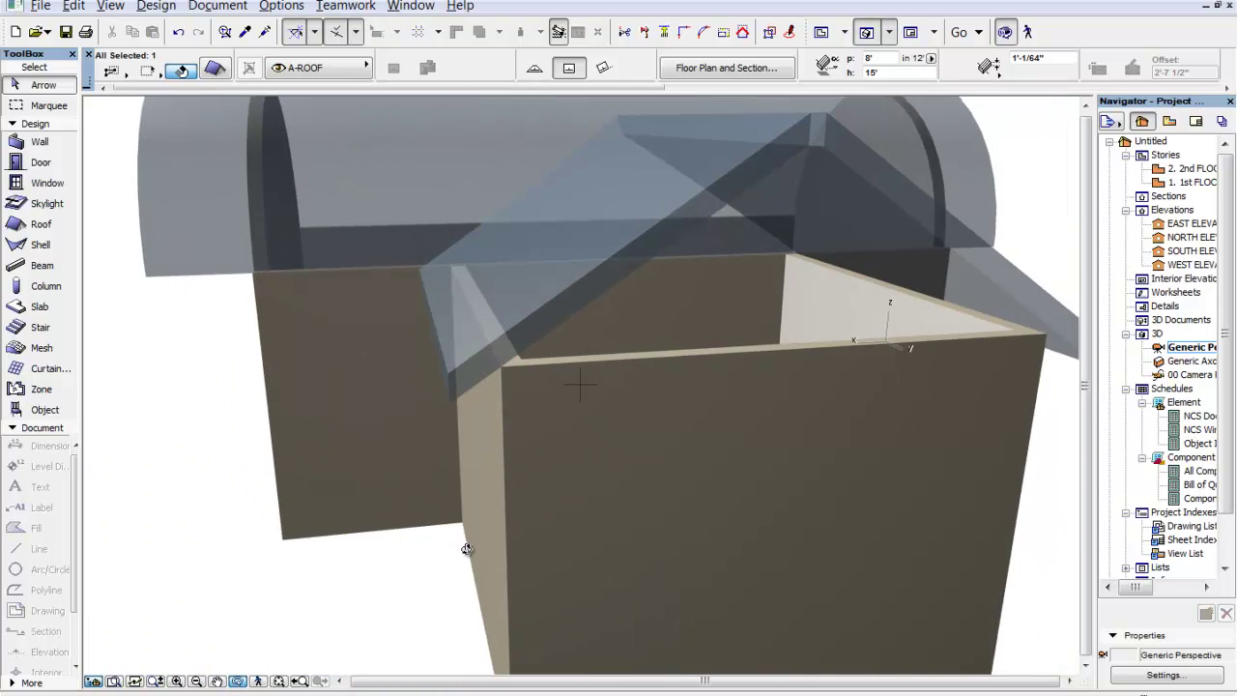
key(Escape)
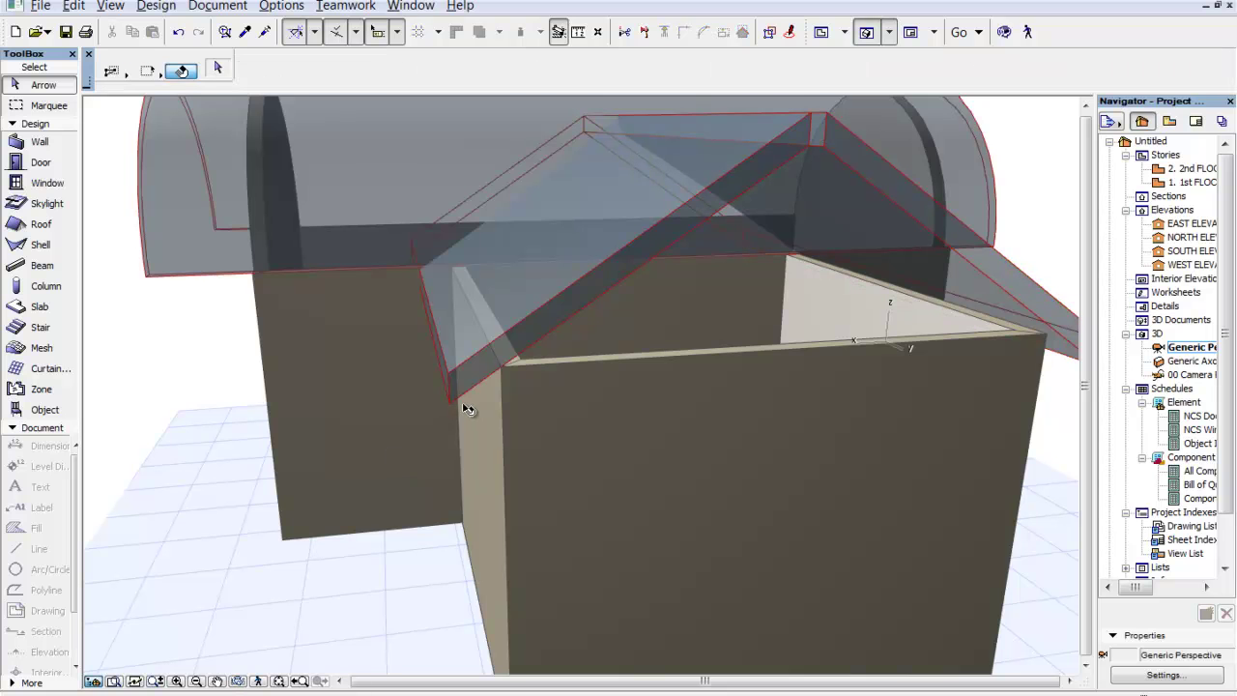
click(621, 270)
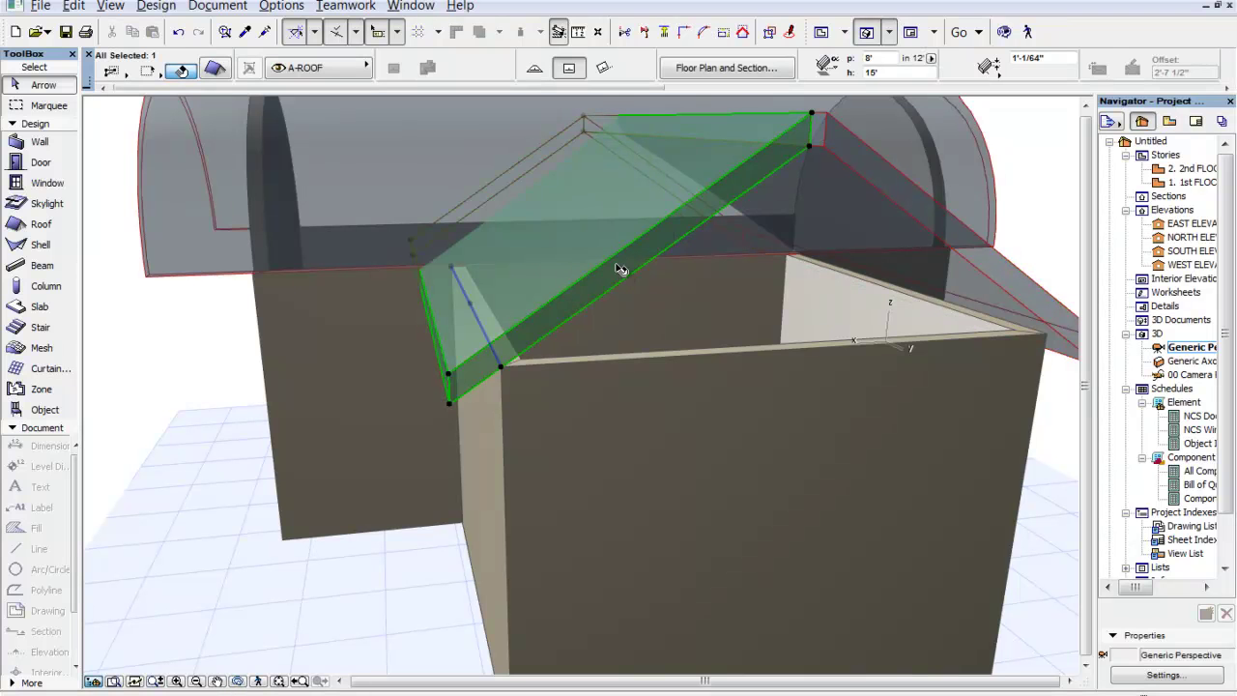
click(615, 263)
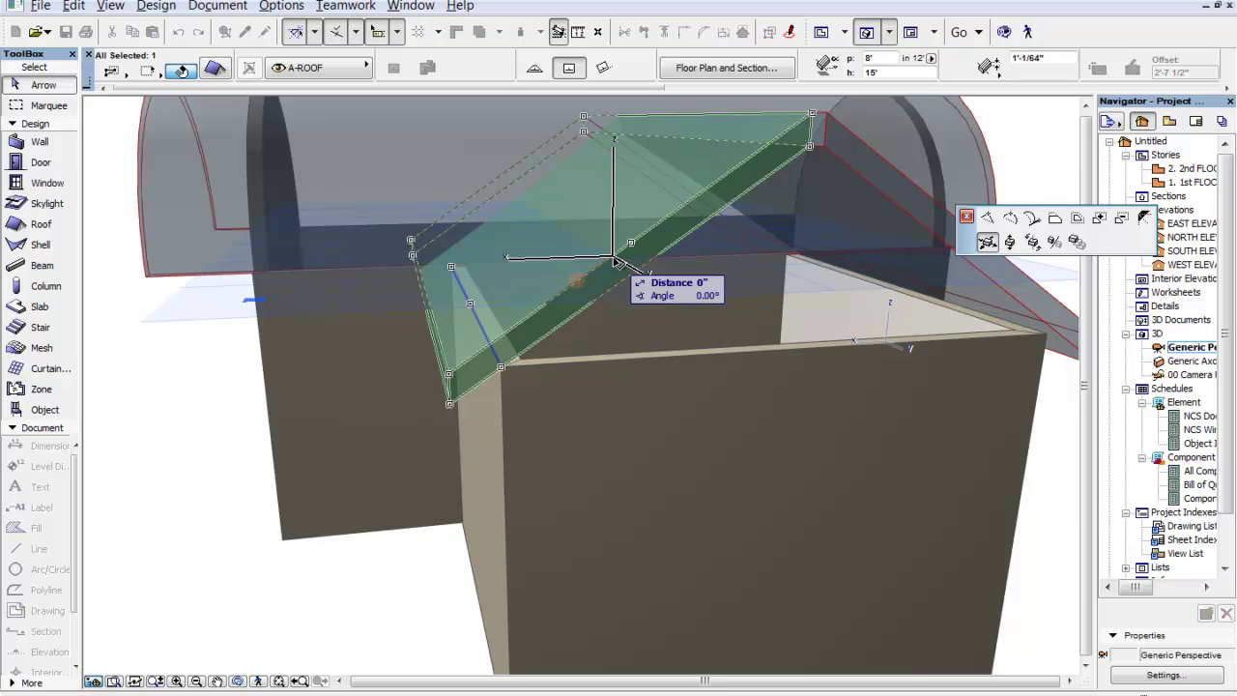
click(1054, 217)
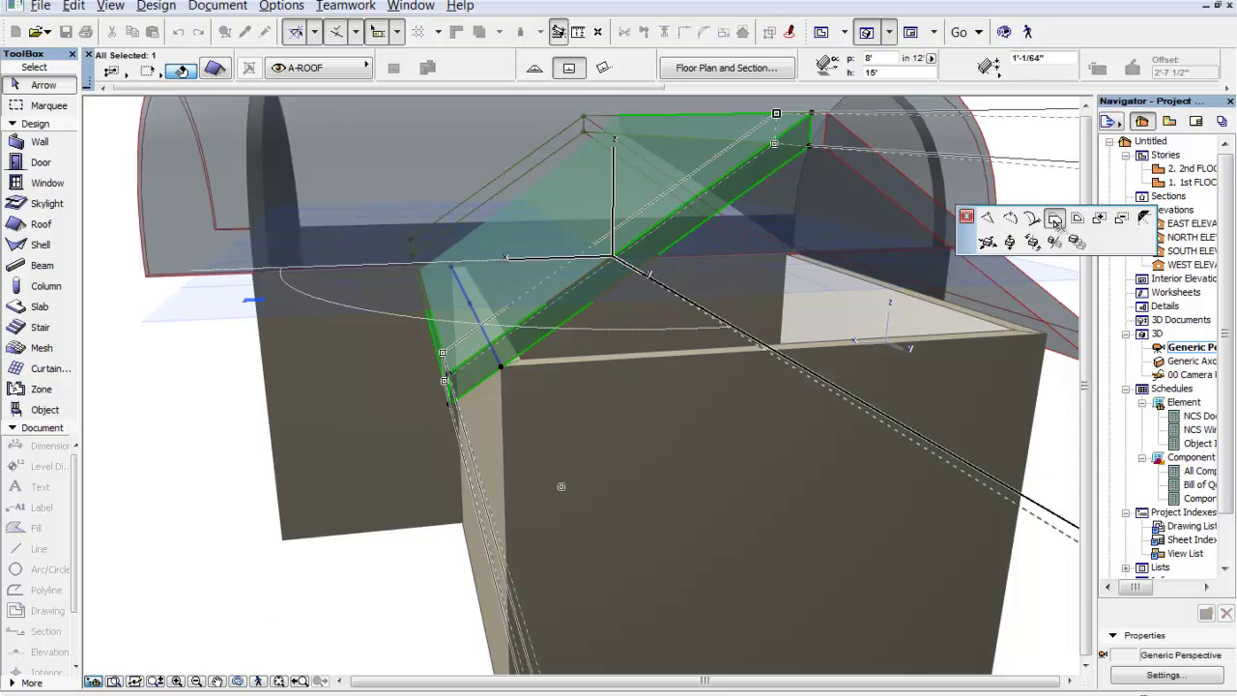
click(679, 245)
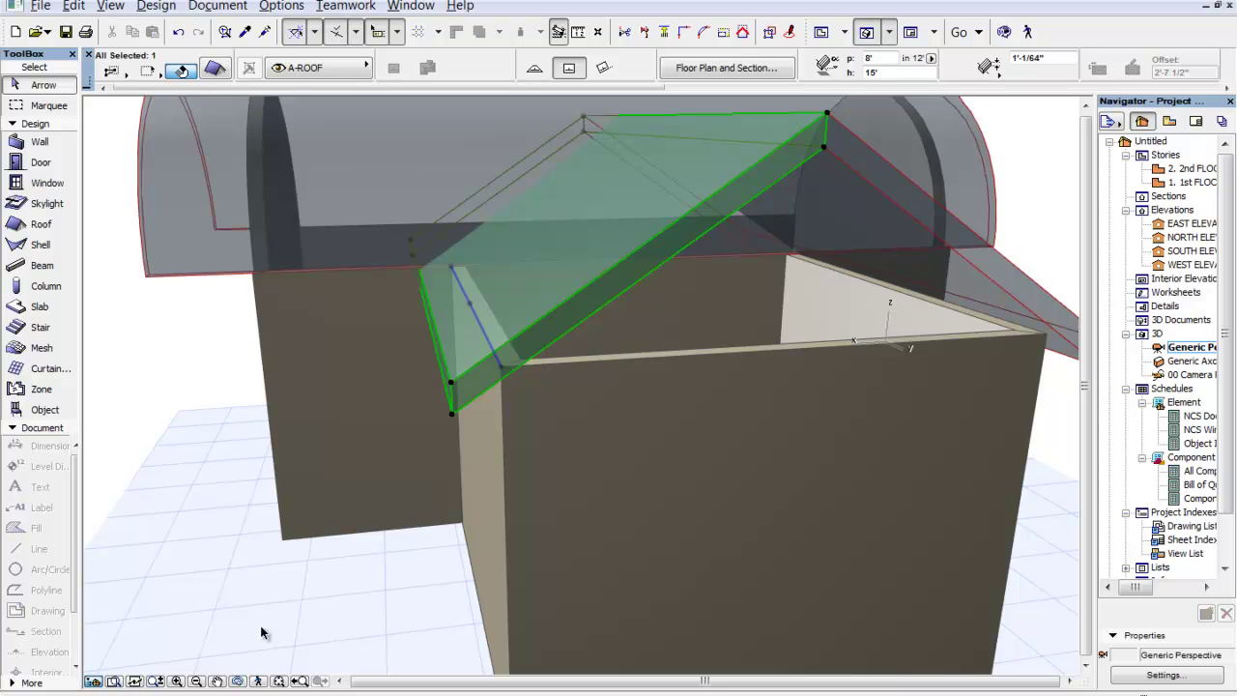
click(236, 681)
drag(886, 494, 667, 496)
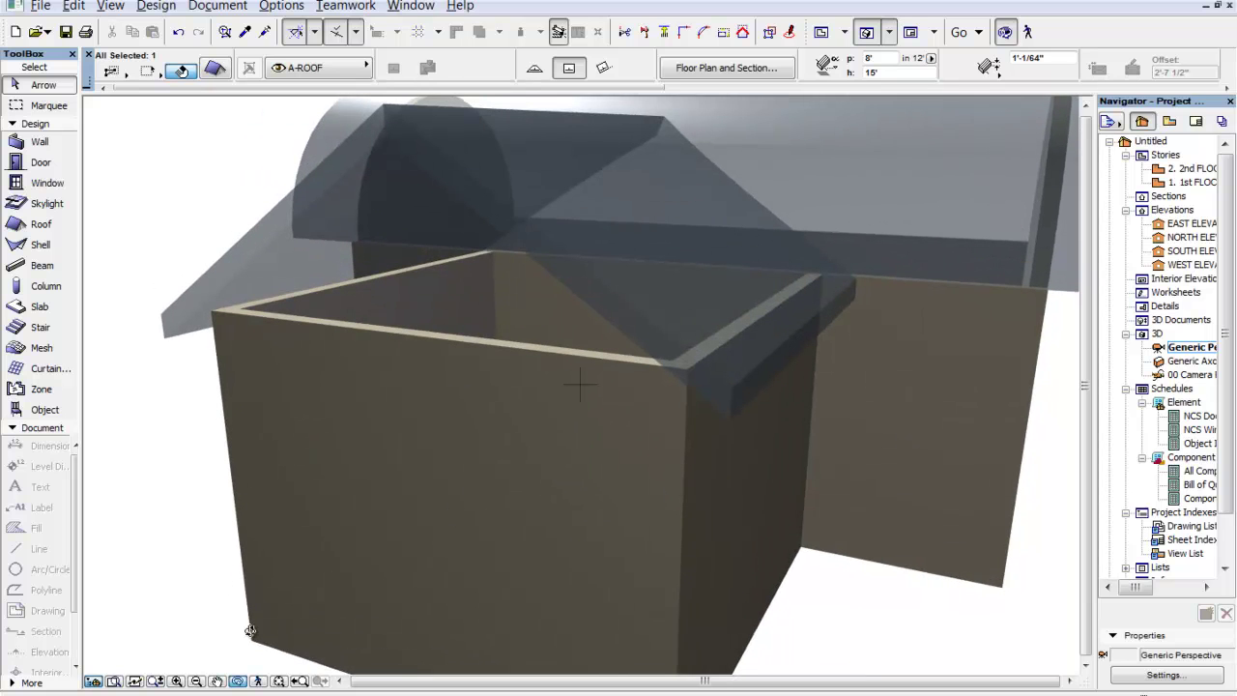
Step: Set the front gable wall's height to 25' in the Info Box
click(218, 674)
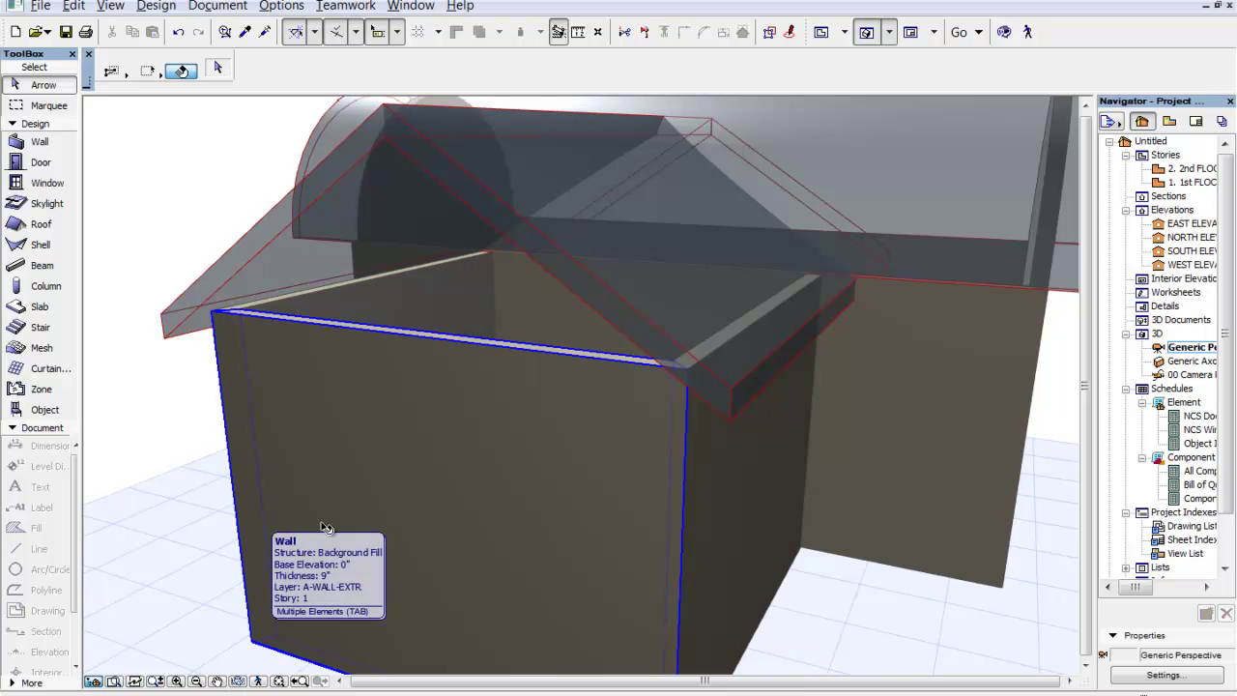
click(355, 490)
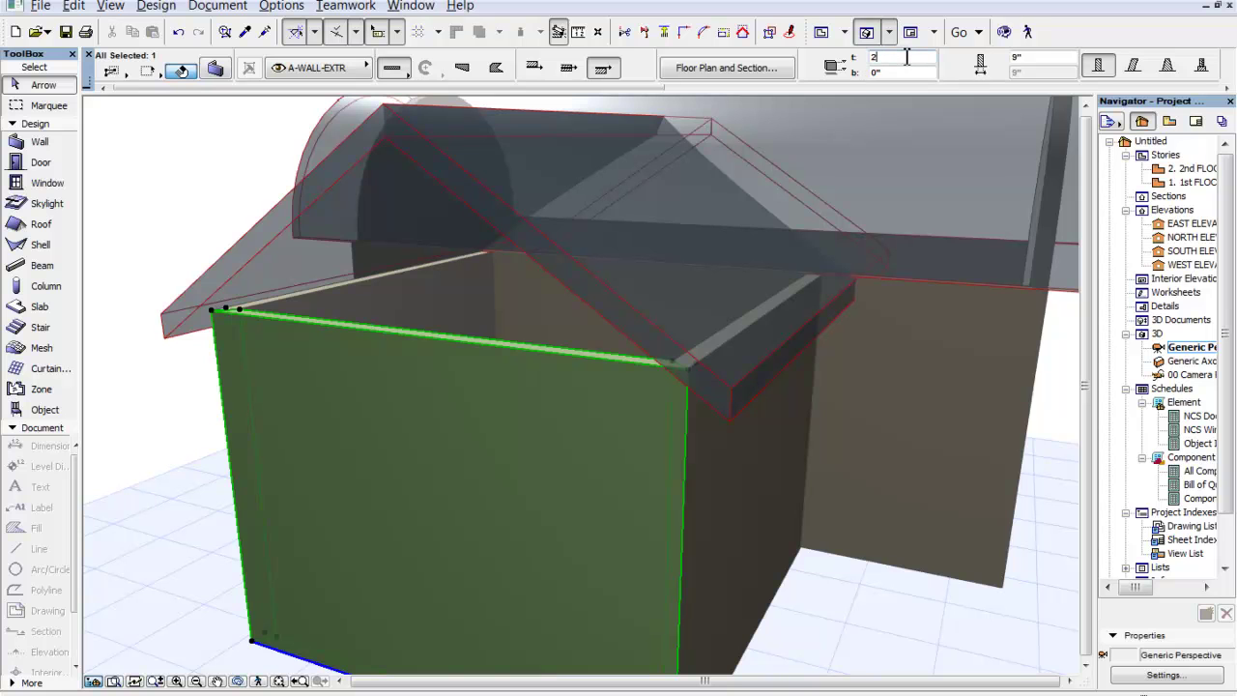
click(906, 57)
text(25)
key(Return)
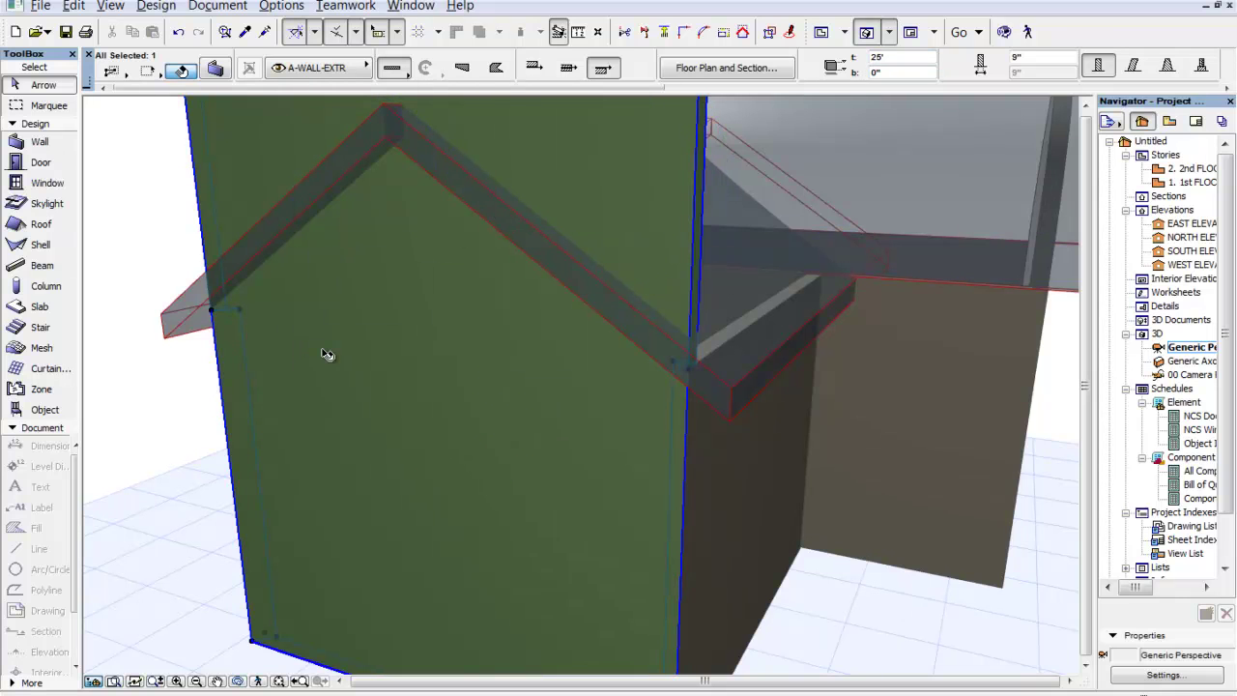
Step: Crop the front wall's top to the single-plane gable roof using Crop Element Top
right_click(423, 293)
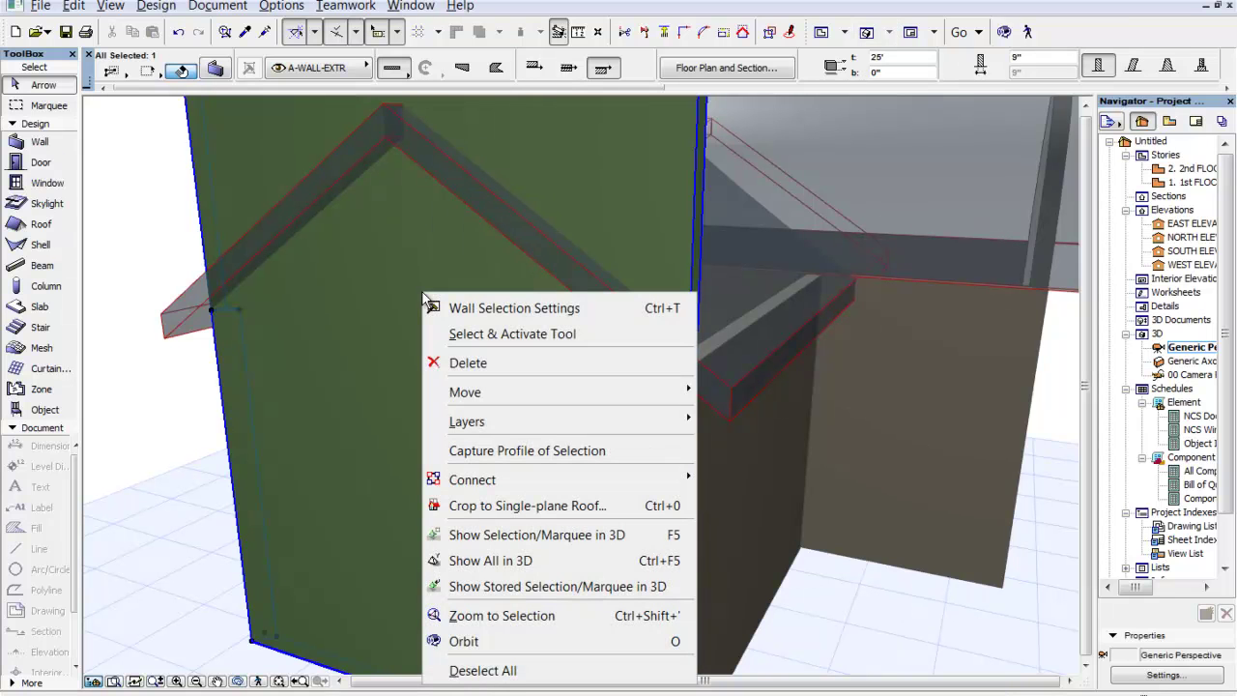
mouse_move(533, 488)
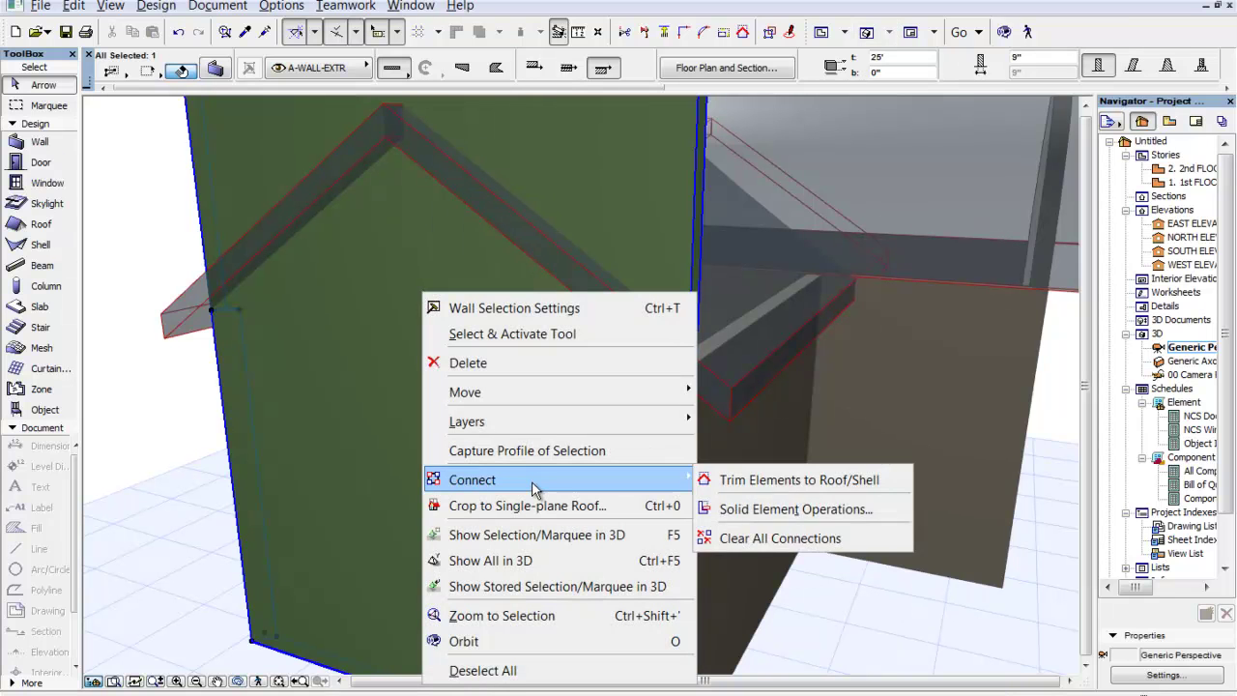
click(642, 503)
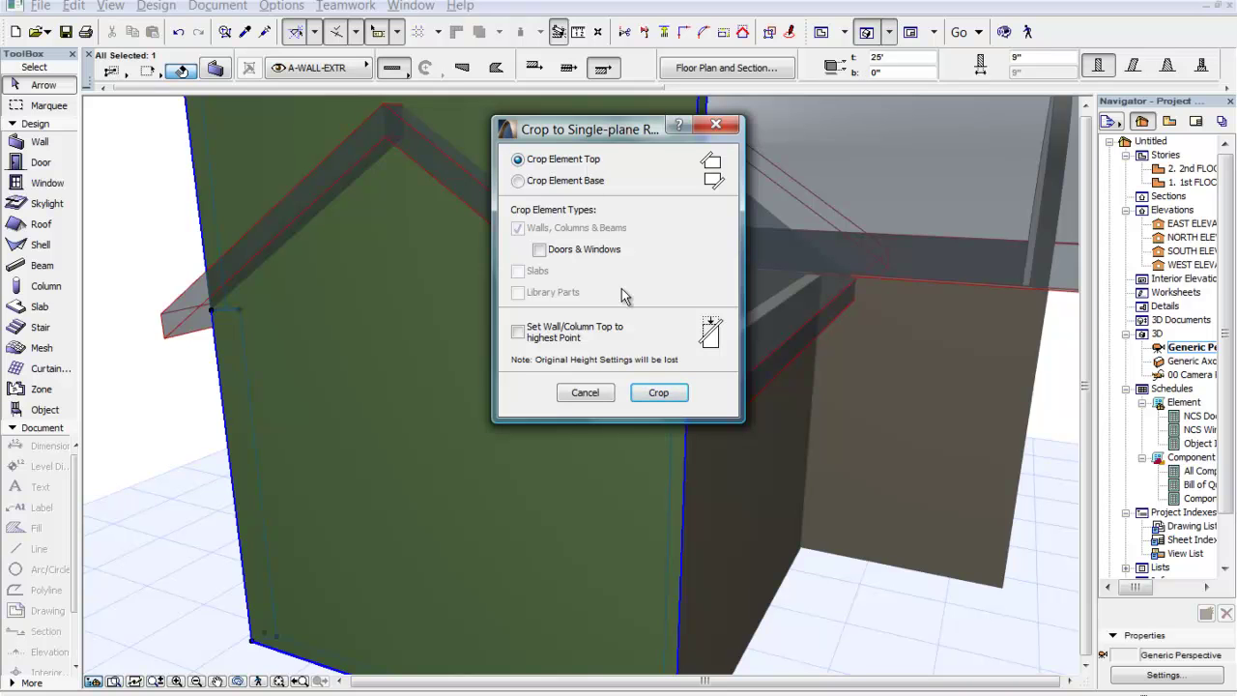
click(659, 394)
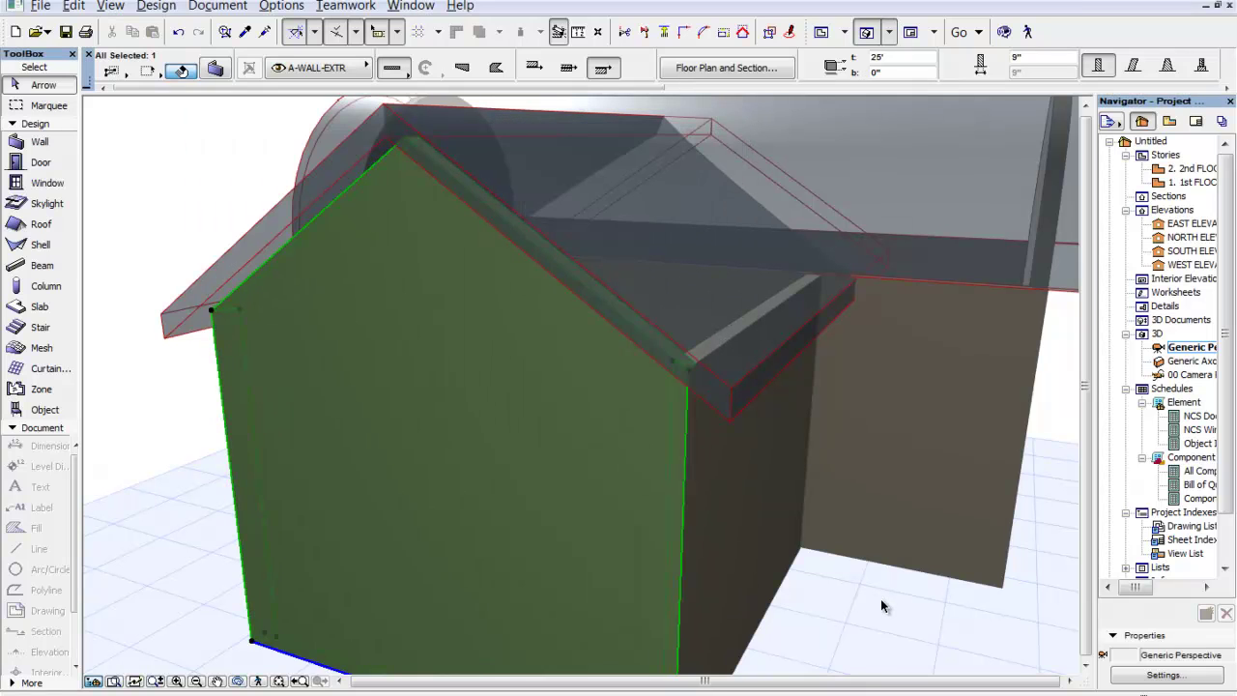
Step: Deselect the wall, walk up to the pointed gable to inspect it, then fit the whole house in the window
key(Escape)
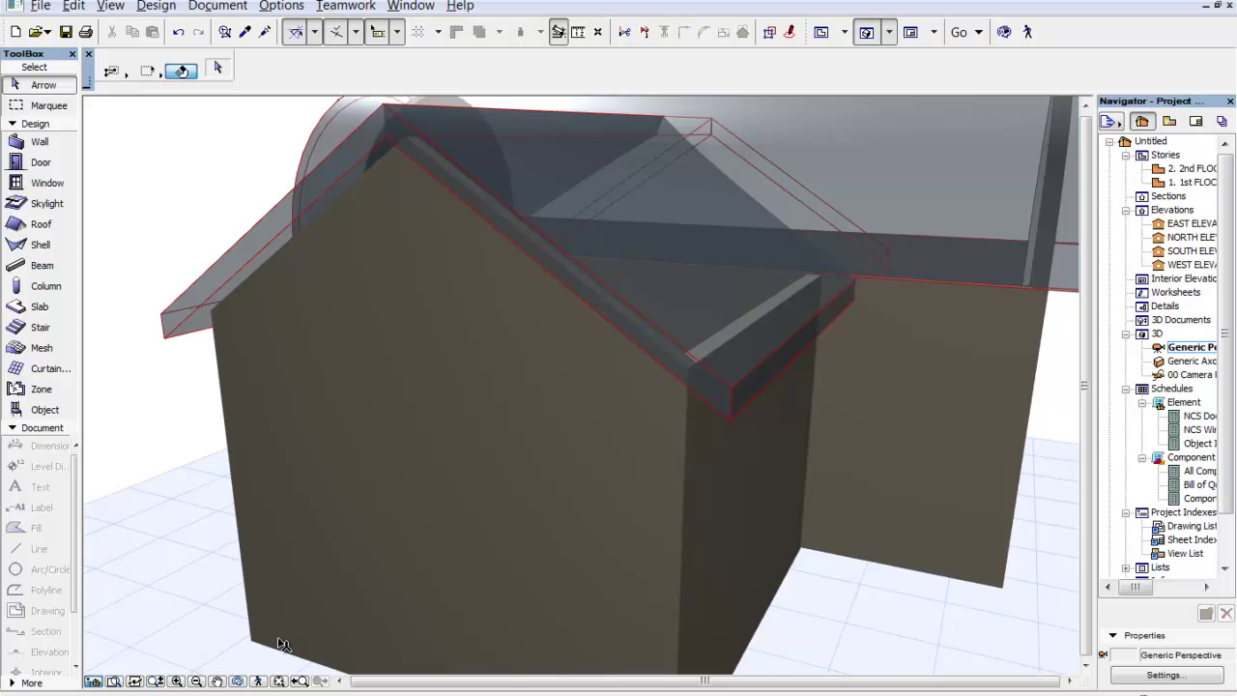
click(237, 683)
key(Up)
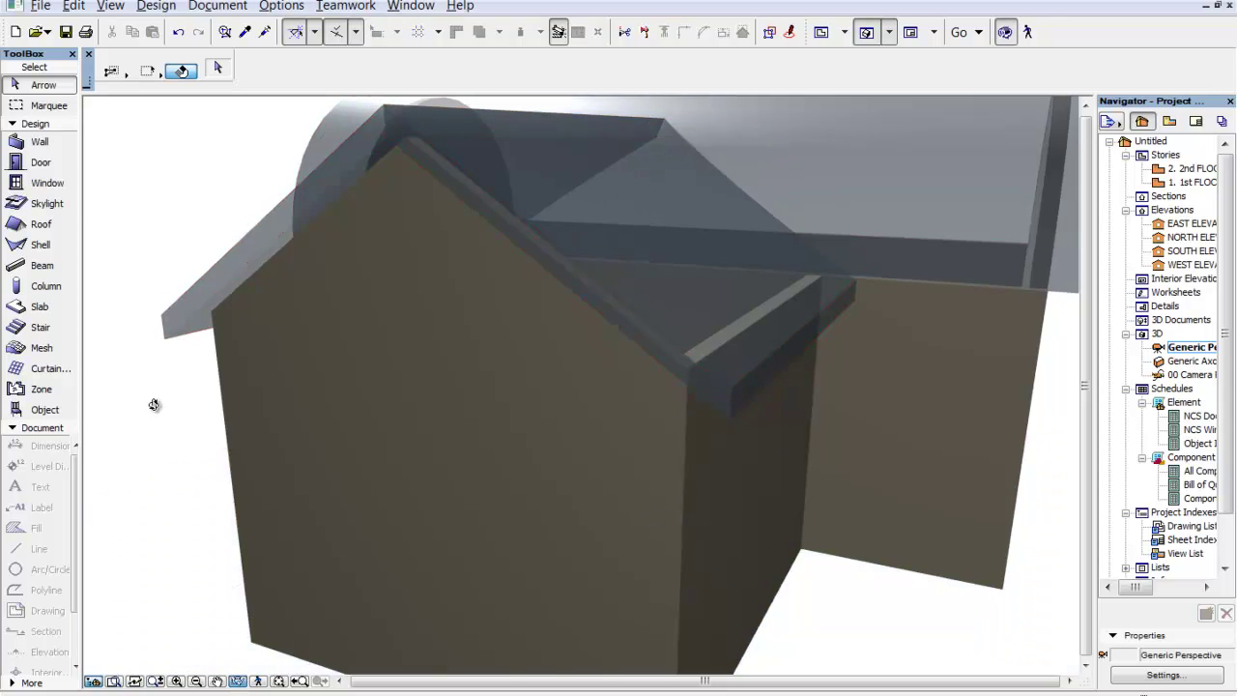
key(Down)
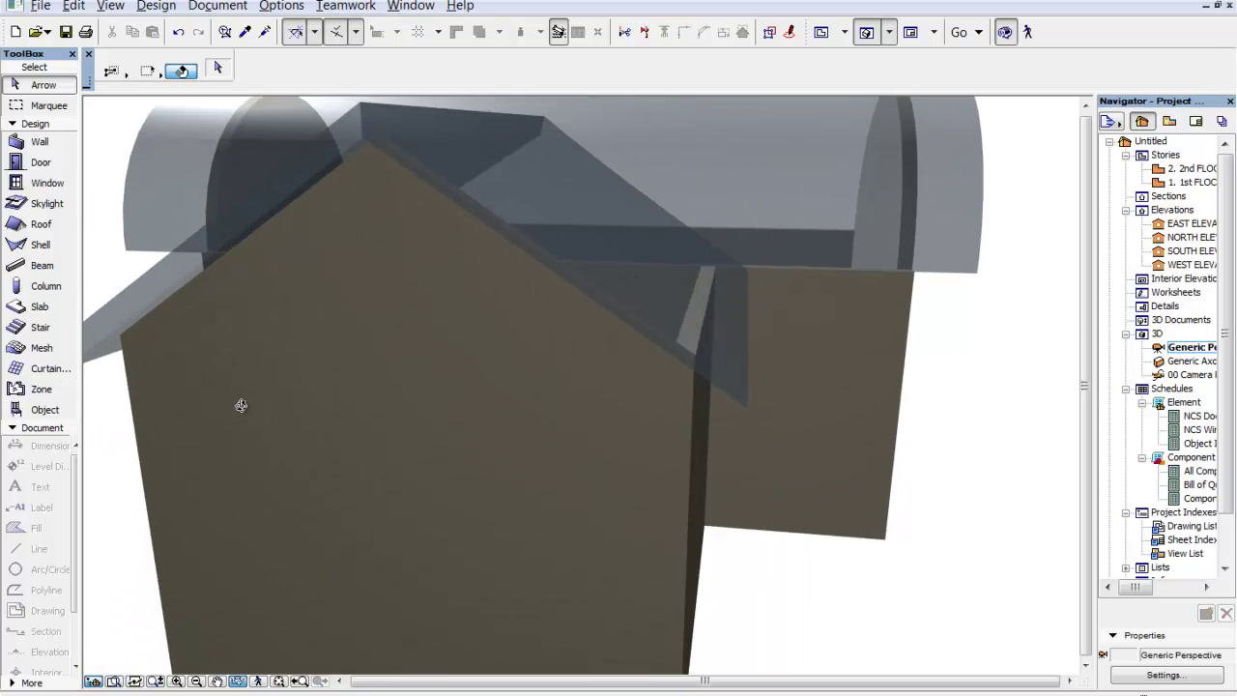
key(Up)
key(Down)
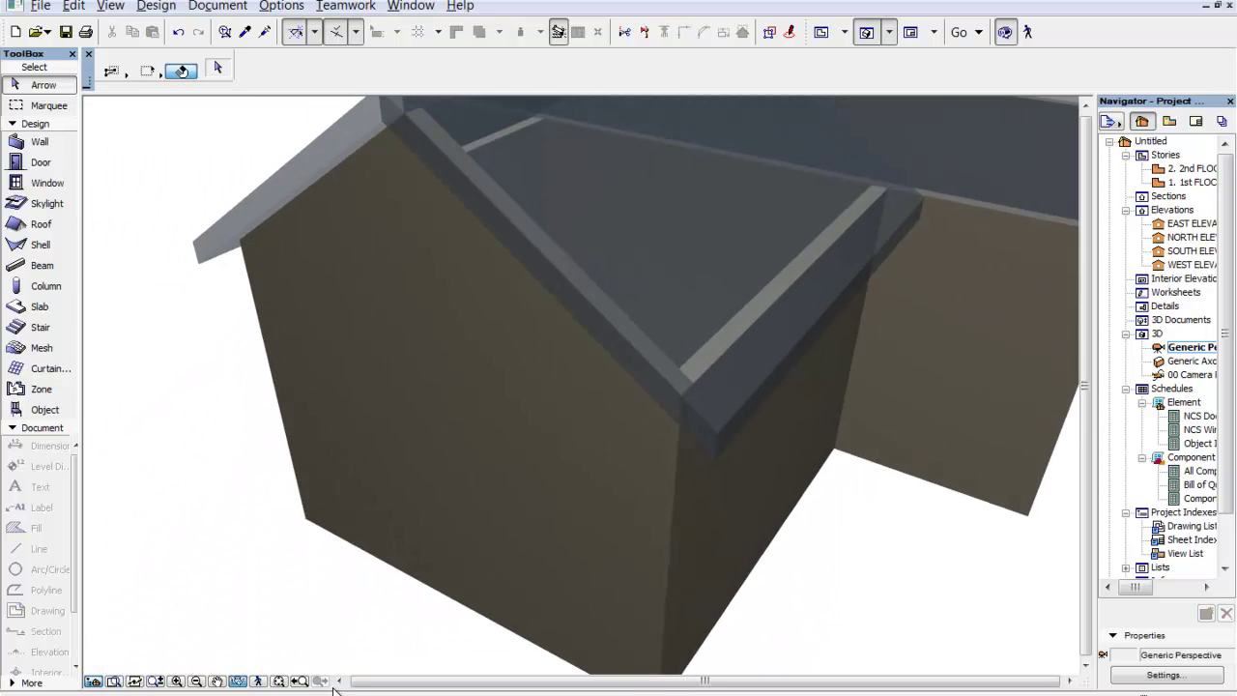
key(Up)
click(237, 682)
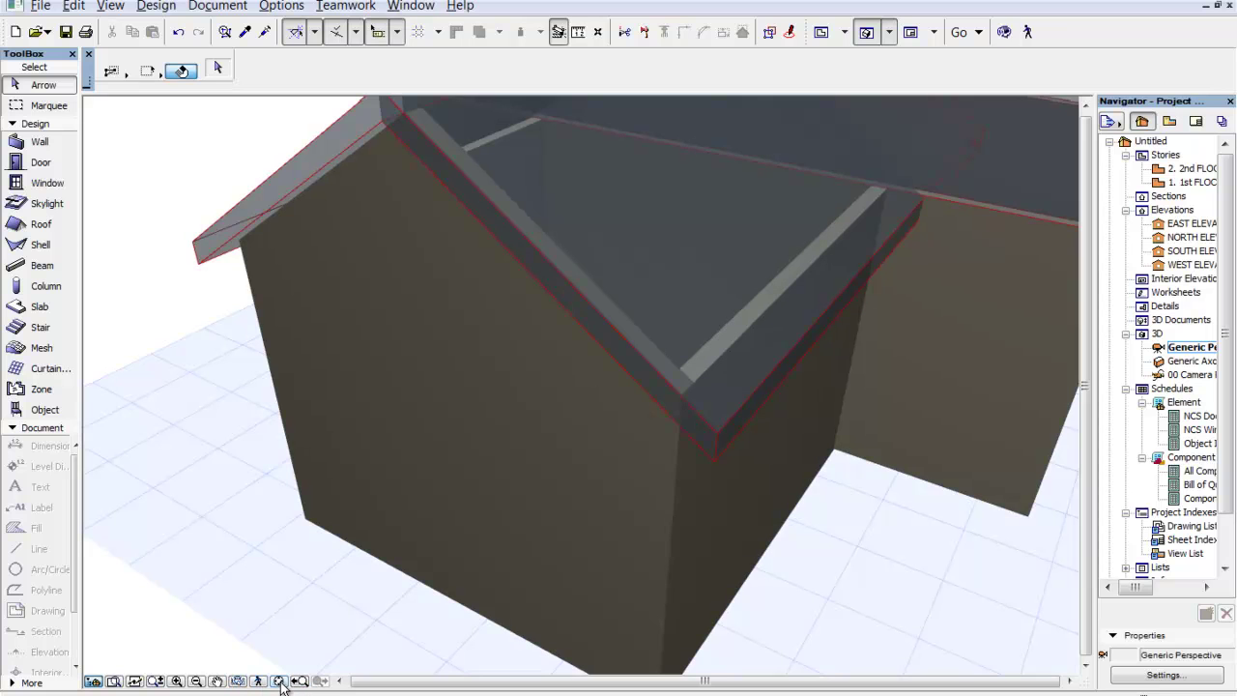
click(280, 682)
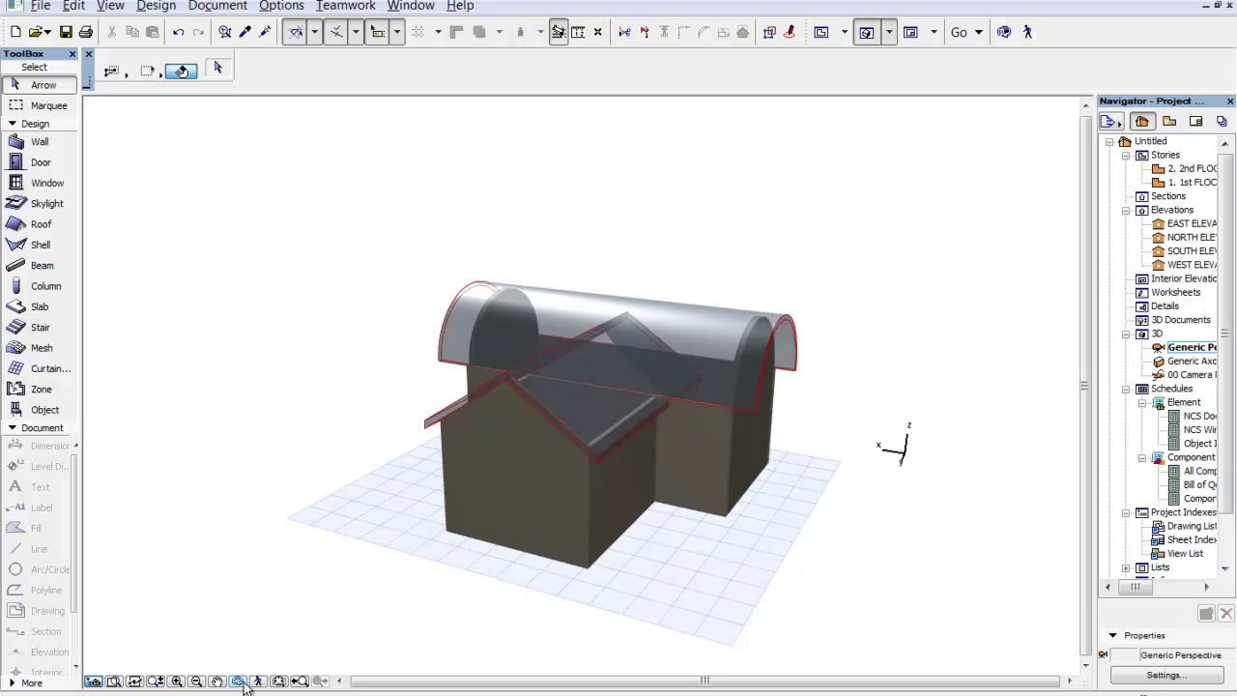
Step: Orbit to view the house from above, showing the gable roof meeting the barrel shell
click(238, 681)
drag(585, 441, 581, 483)
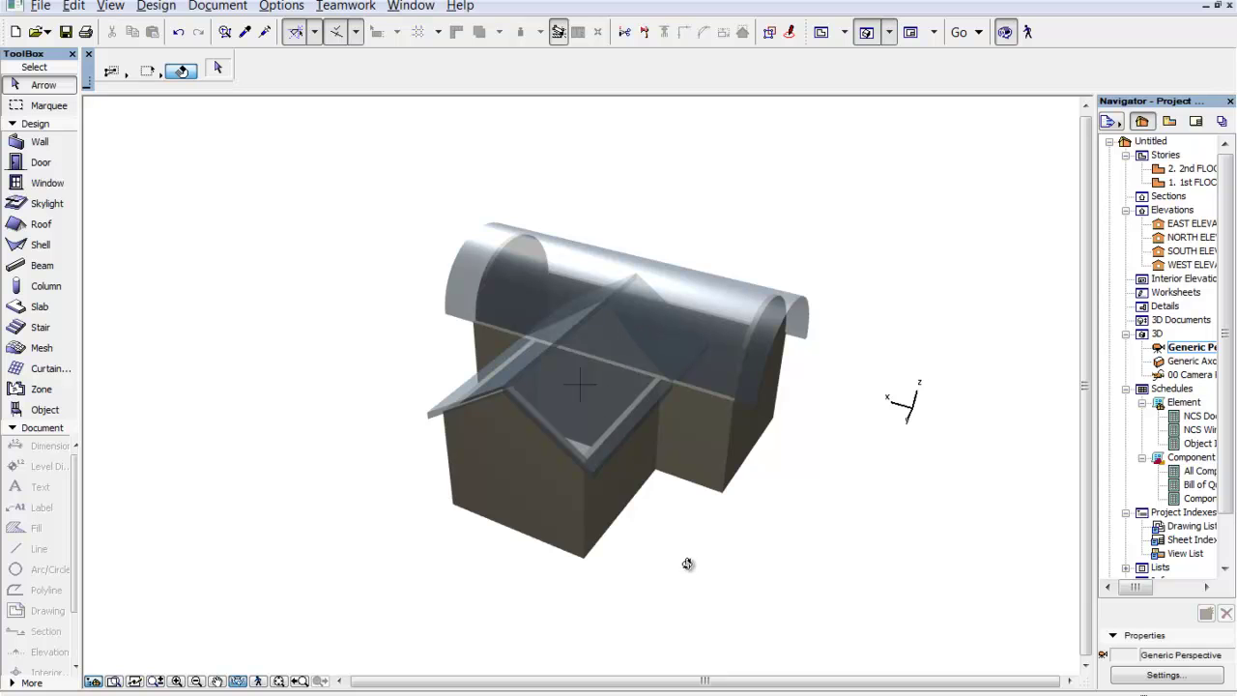
key(ctrl+a)
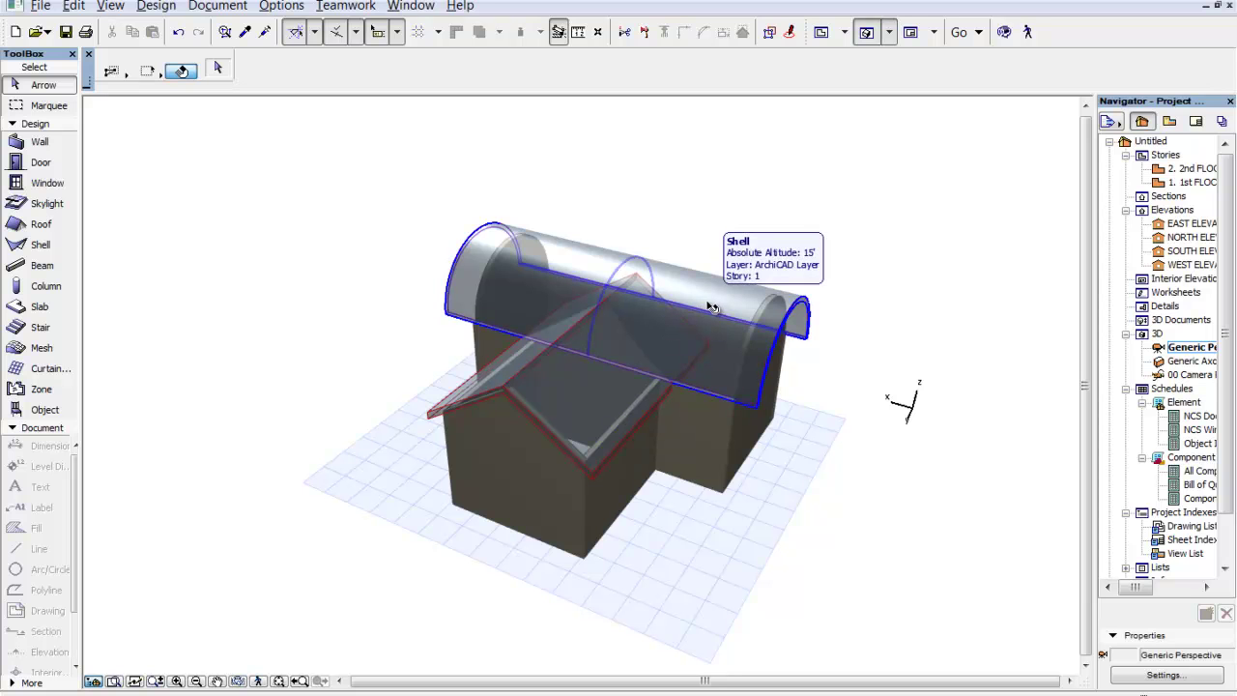
mouse_move(576, 428)
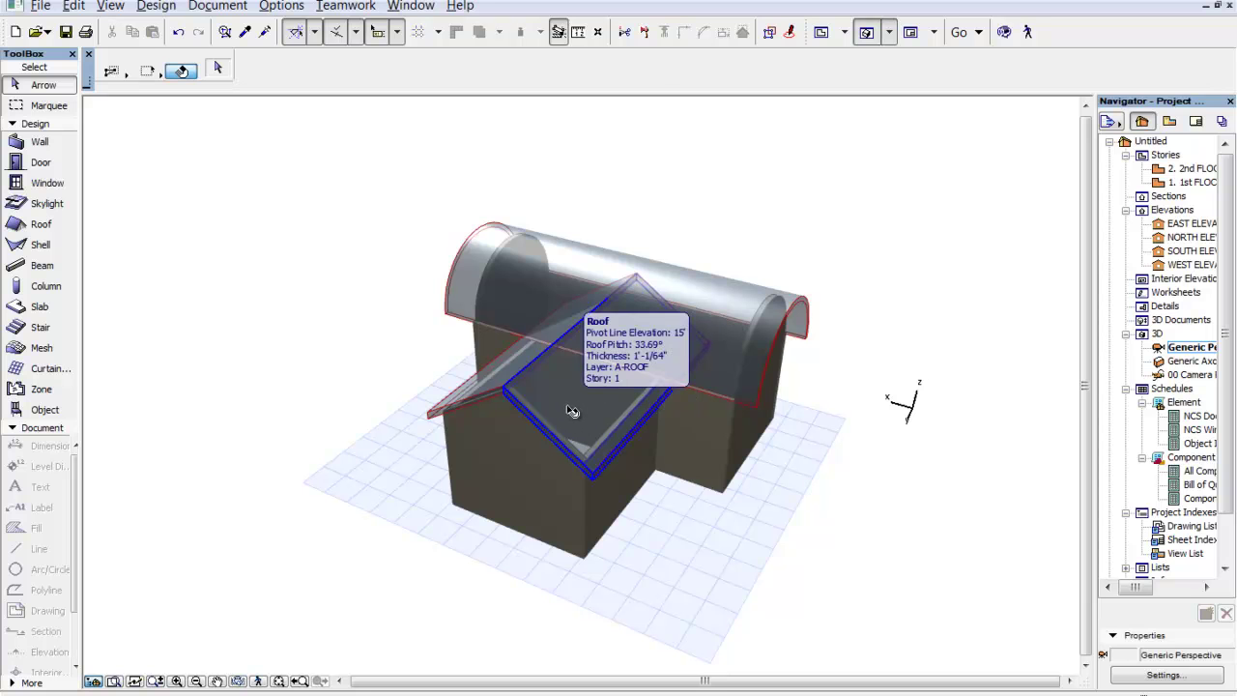
Step: Select both gable roof panels and start Trim Elements to Roof/Shell against a different roof/shell
click(571, 410)
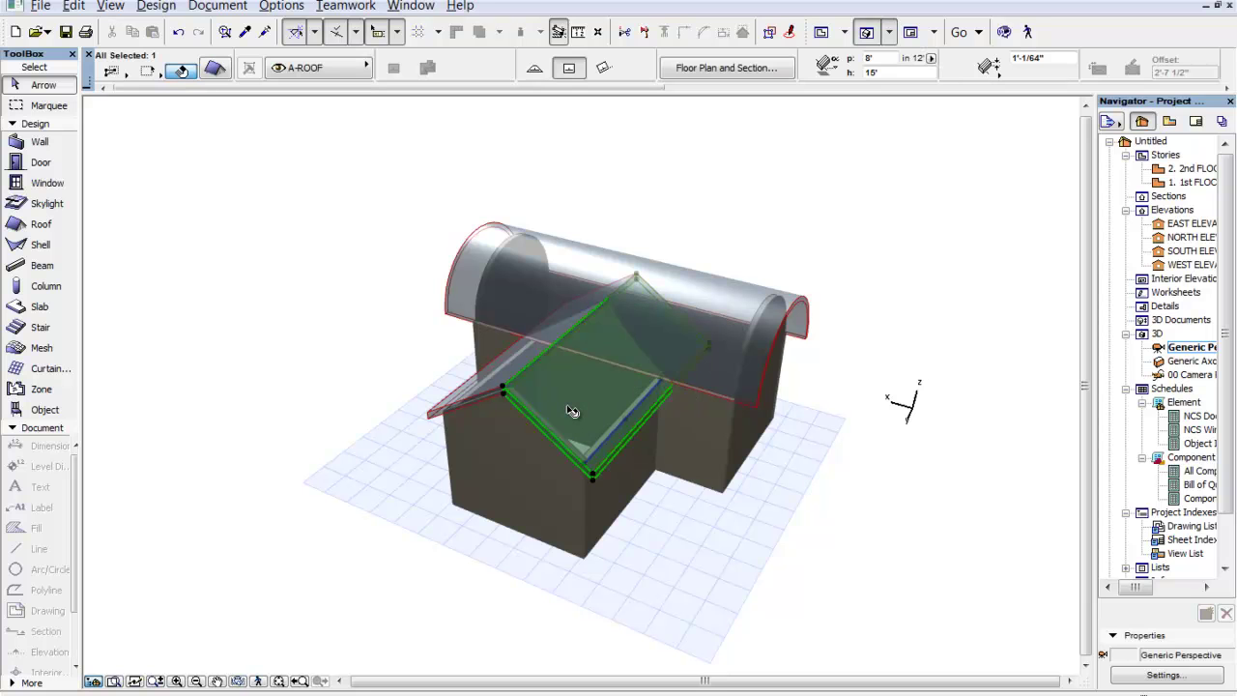
shift+click(504, 371)
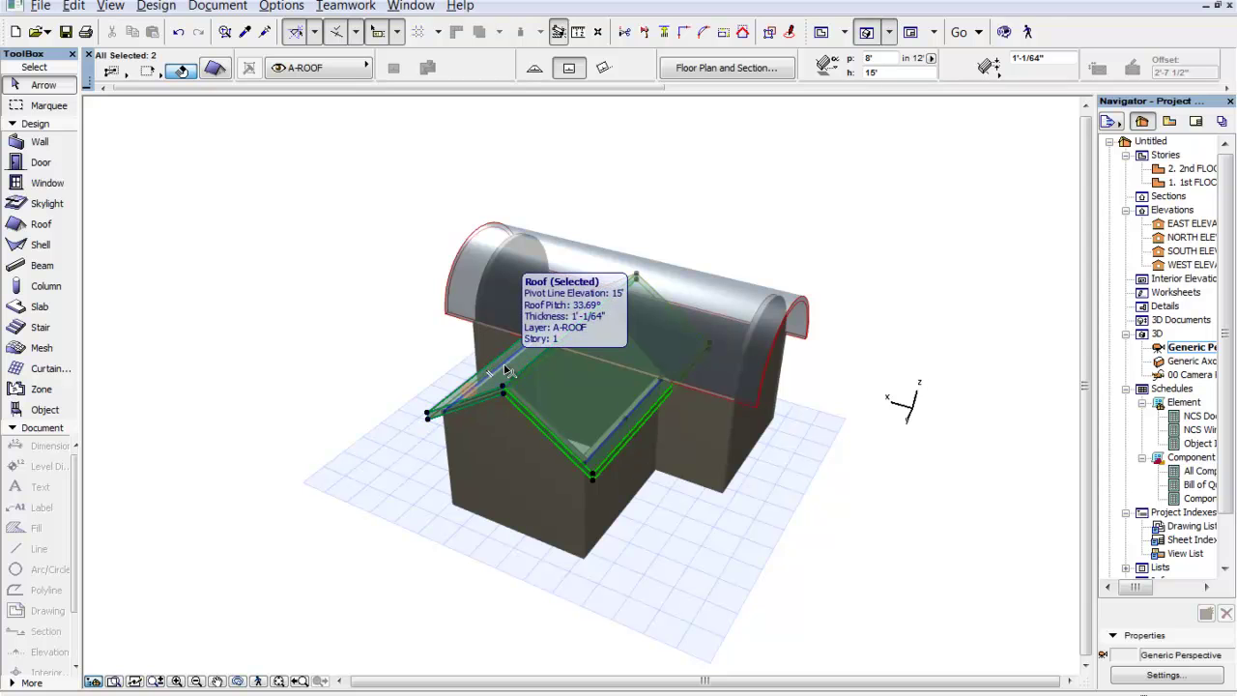
right_click(504, 370)
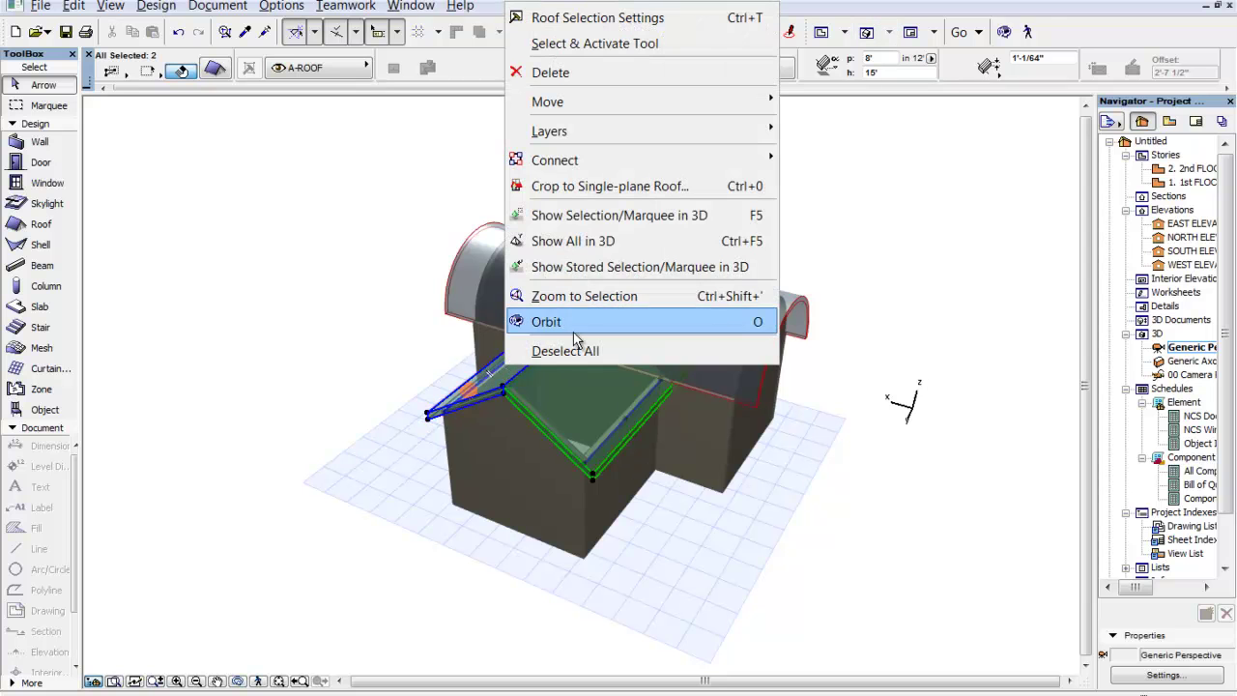
mouse_move(704, 164)
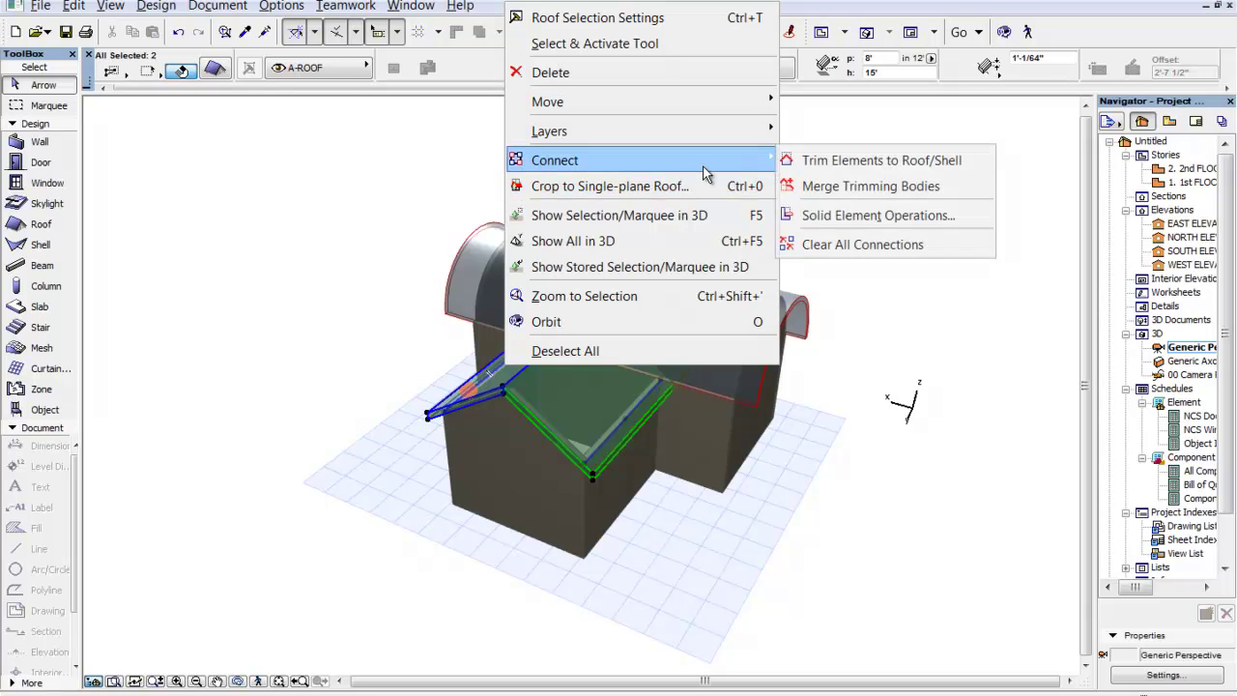
click(833, 162)
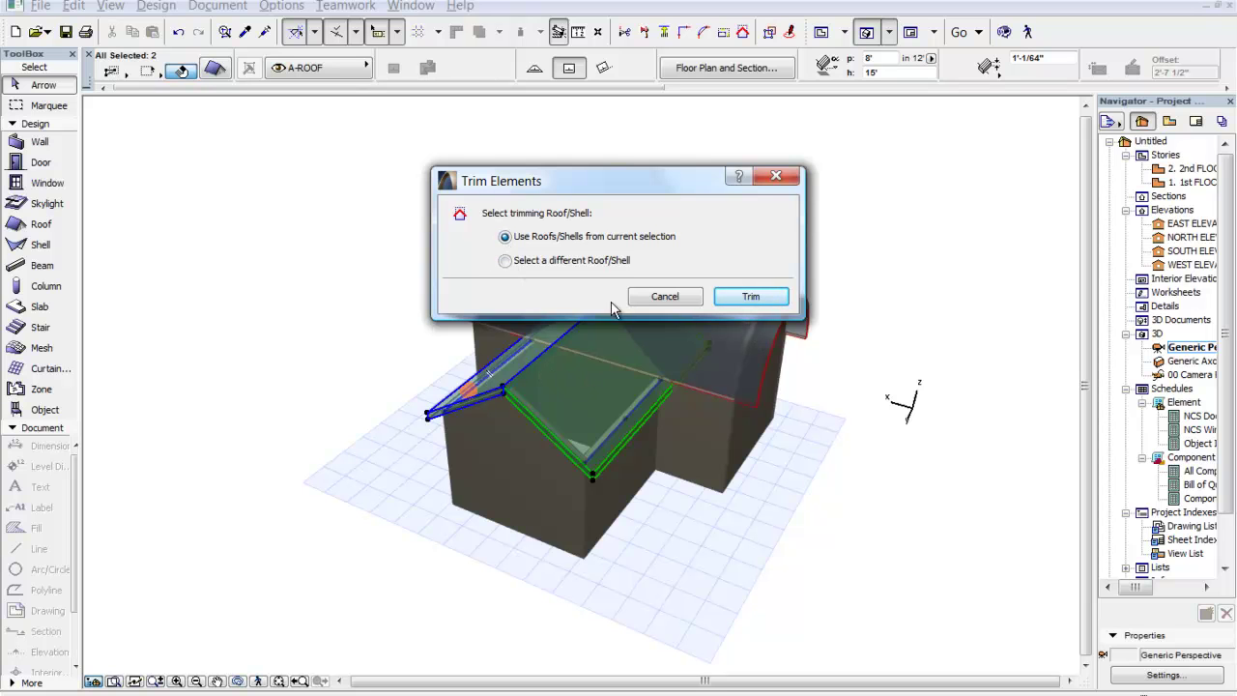
click(504, 261)
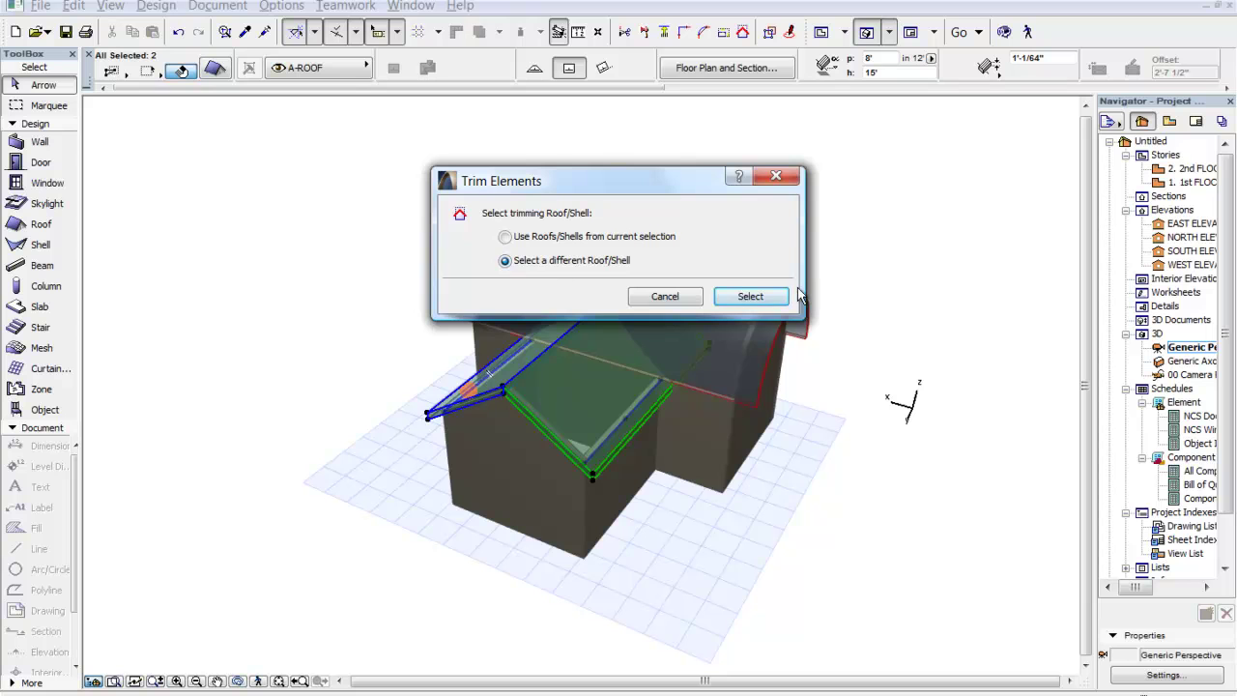
Step: Pick the barrel shell as the trimming body and remove the roof part inside it
click(752, 297)
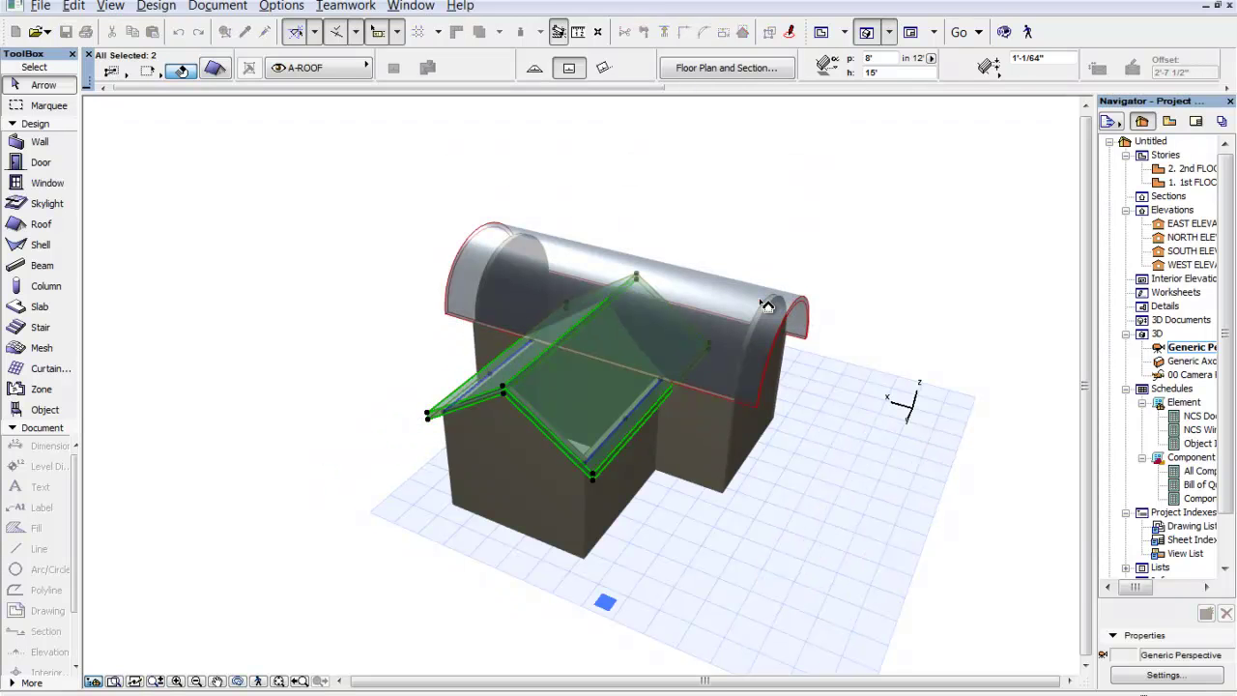
click(714, 290)
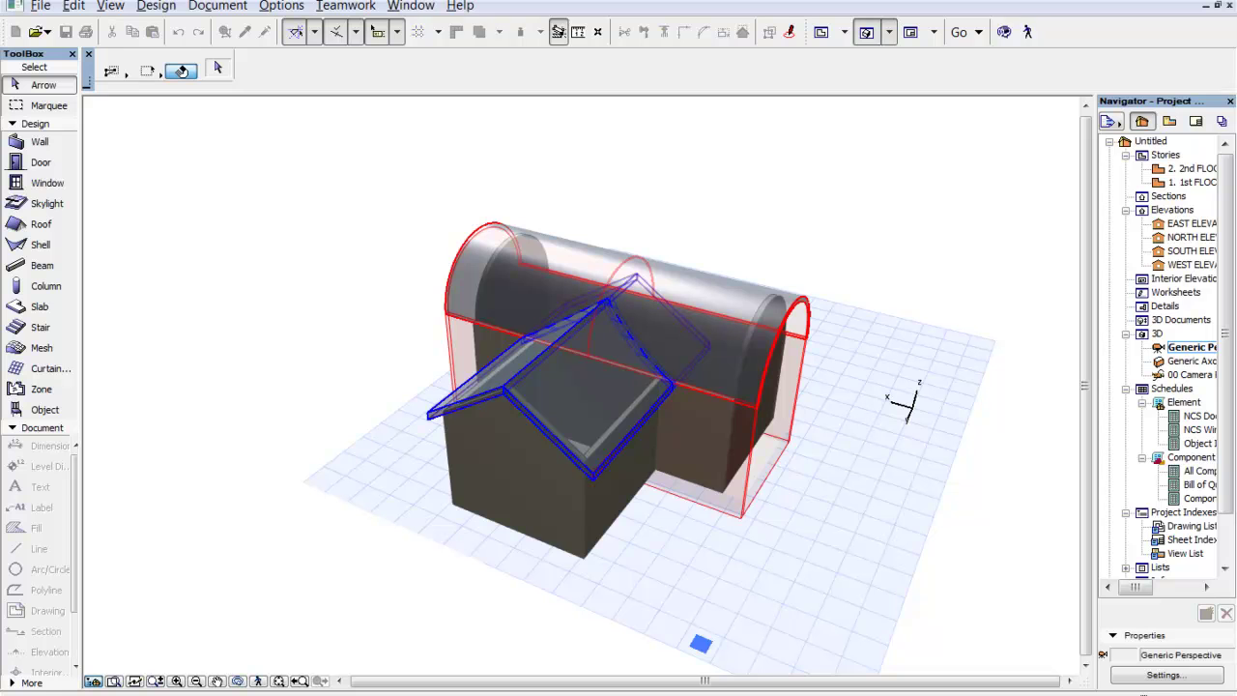
click(570, 385)
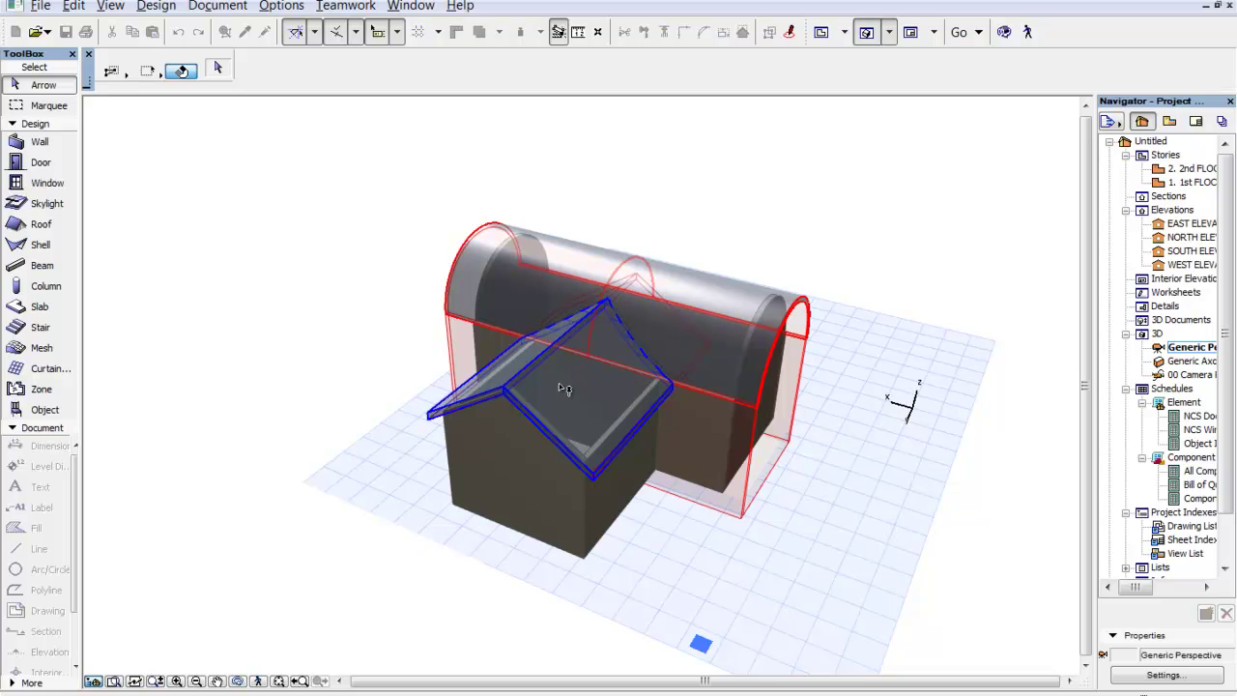